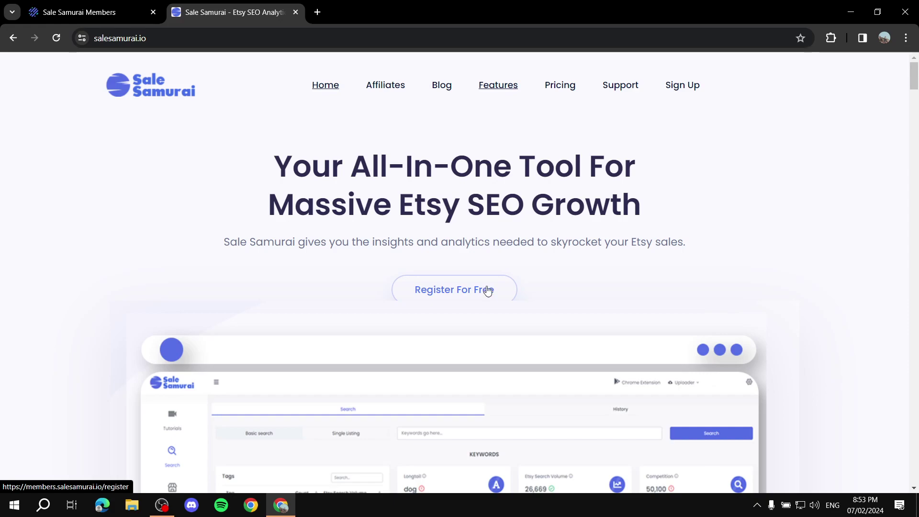
Open the Sale Samurai pricing page and review the Monthly and Yearly plans with their included features
{"action": "left_click", "coordinate": [568, 92]}
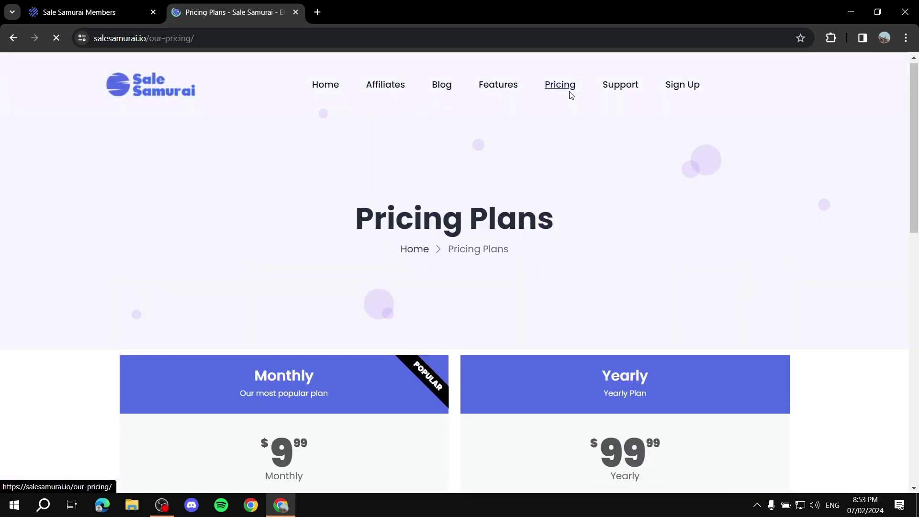
{"action": "scroll", "coordinate": [688, 96], "scroll_direction": "down", "scroll_amount": 3}
{"action": "scroll", "coordinate": [588, 207], "scroll_direction": "up", "scroll_amount": 1}
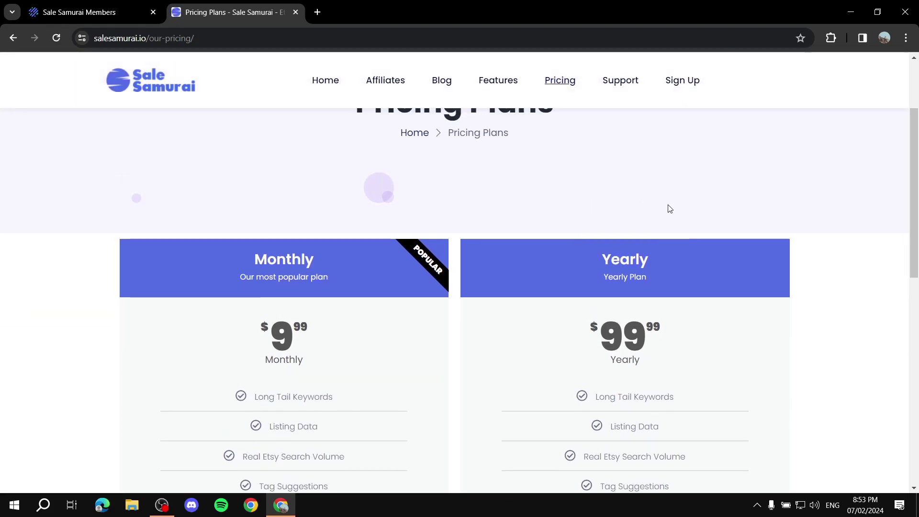
{"action": "scroll", "coordinate": [665, 209], "scroll_direction": "down", "scroll_amount": 1}
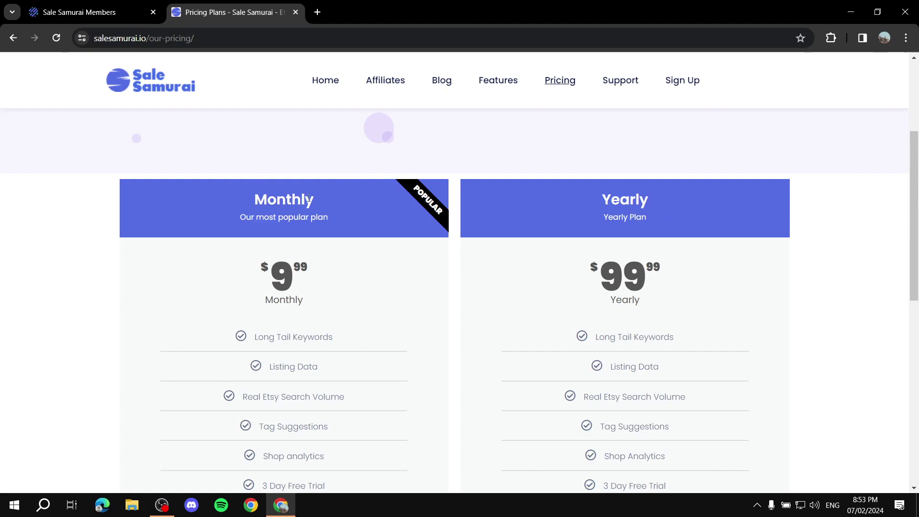
{"action": "left_click_drag", "start_coordinate": [248, 211], "coordinate": [363, 197]}
{"action": "left_click", "coordinate": [362, 196]}
{"action": "left_click_drag", "start_coordinate": [570, 192], "coordinate": [777, 201]}
{"action": "left_click", "coordinate": [790, 201]}
{"action": "scroll", "coordinate": [721, 277], "scroll_direction": "up", "scroll_amount": 4}
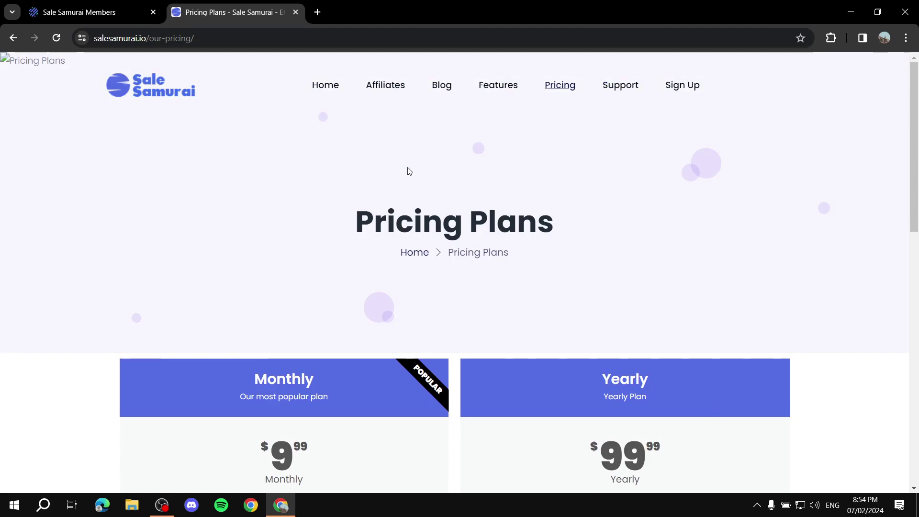
Return to the website's home page, close its tab and reload the members area from its logo
{"action": "left_click", "coordinate": [335, 91]}
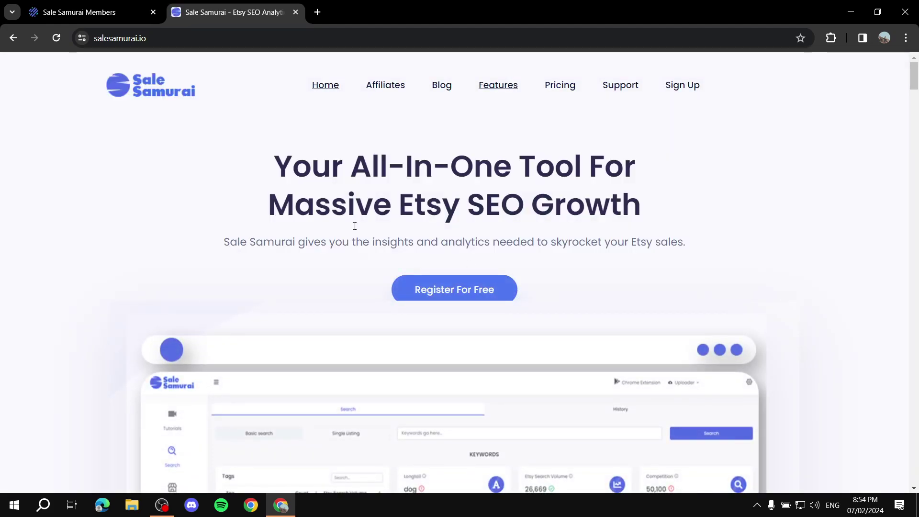
{"action": "left_click", "coordinate": [295, 13]}
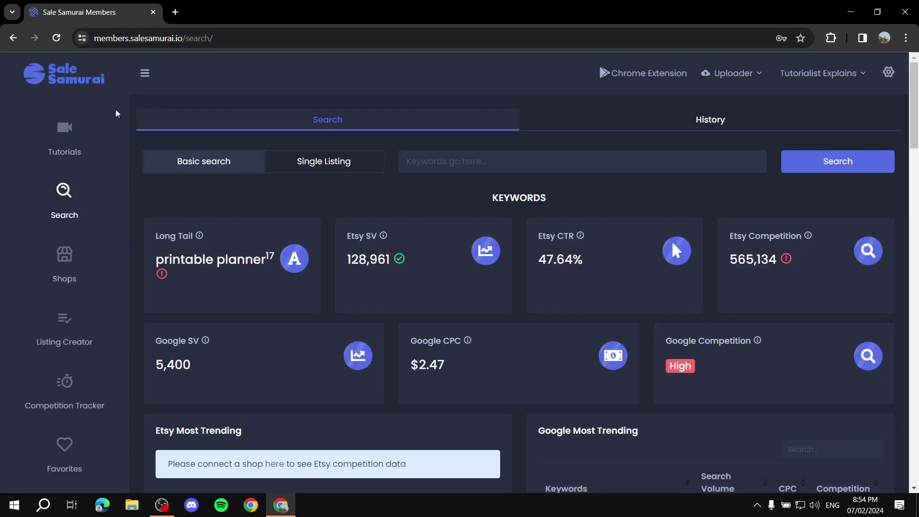
{"action": "left_click", "coordinate": [30, 76]}
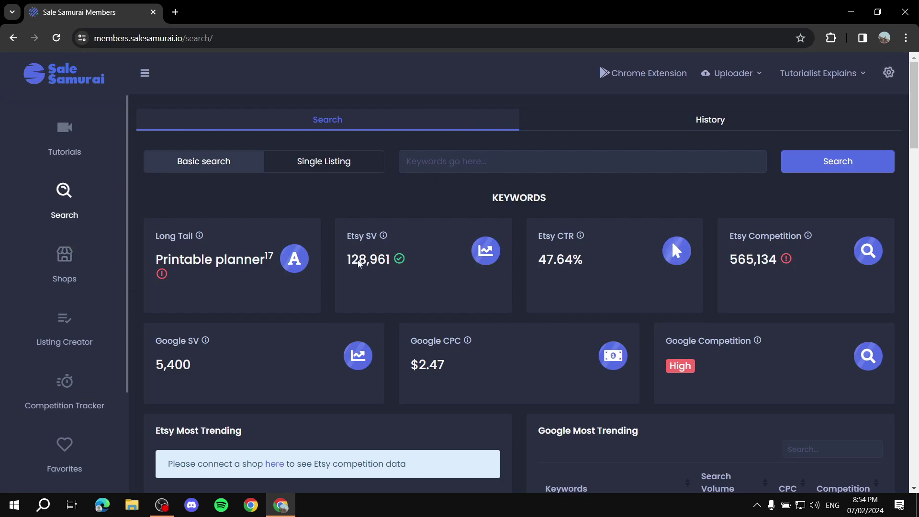
Open the Tutorials page and look through the available tutorial videos
{"action": "left_click", "coordinate": [69, 137]}
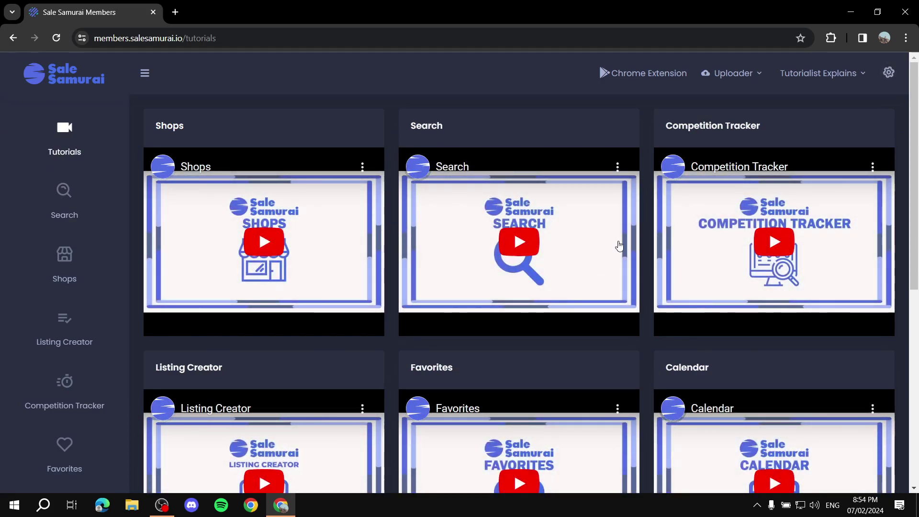
{"action": "scroll", "coordinate": [704, 269], "scroll_direction": "down", "scroll_amount": 5}
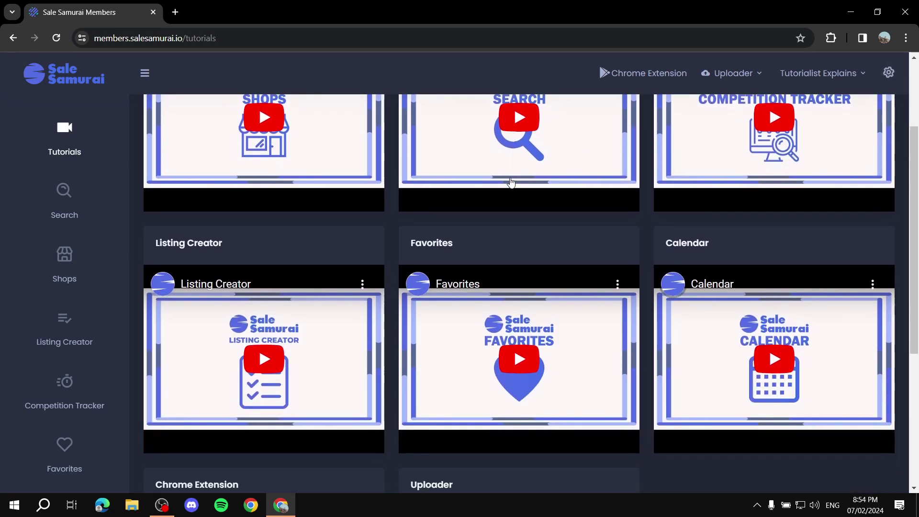
{"action": "scroll", "coordinate": [508, 211], "scroll_direction": "up", "scroll_amount": 5}
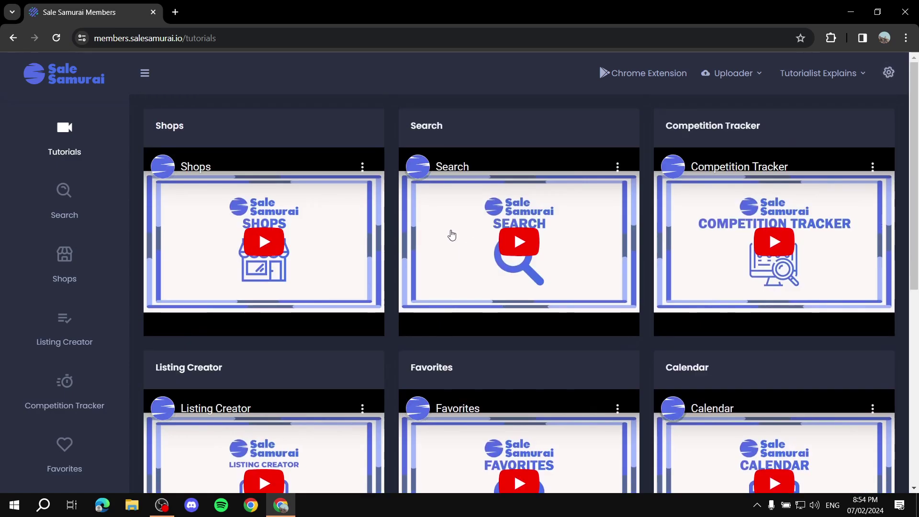
{"action": "scroll", "coordinate": [240, 311], "scroll_direction": "down", "scroll_amount": 5}
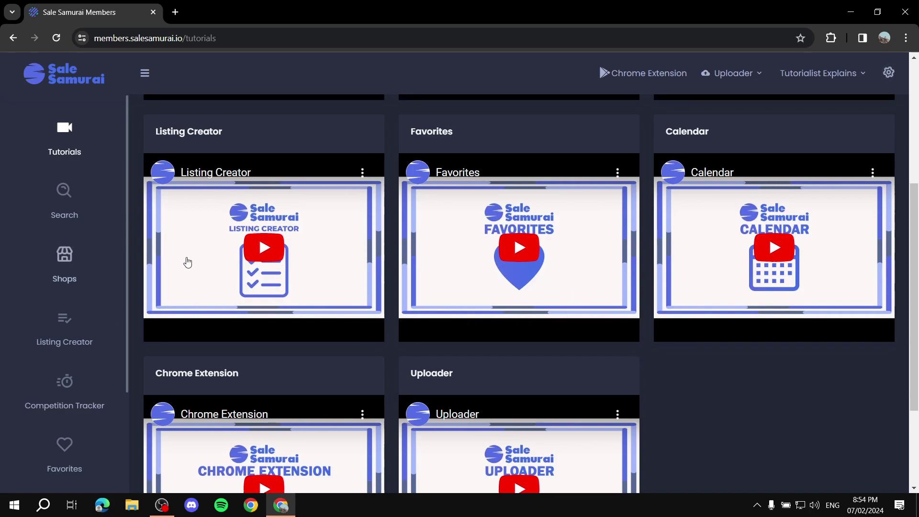
{"action": "scroll", "coordinate": [168, 261], "scroll_direction": "up", "scroll_amount": 5}
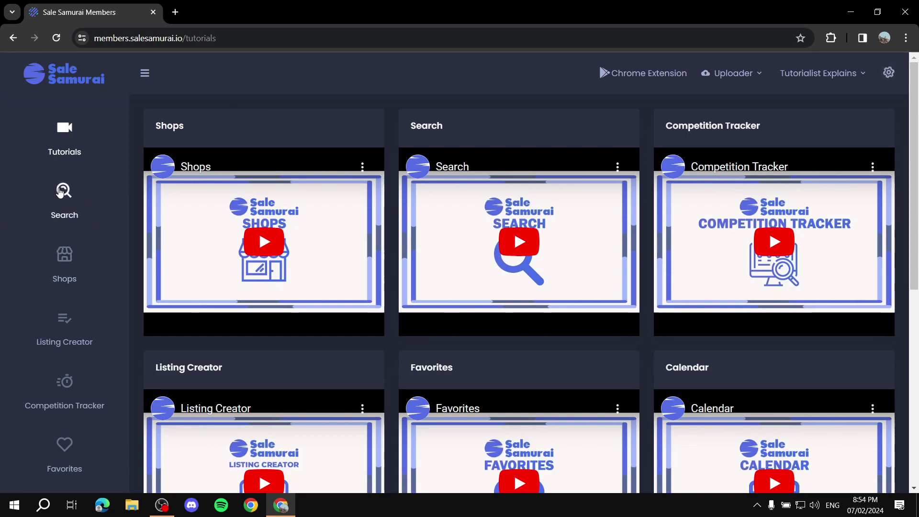
Open the Calendar page and look over the February 2024 holidays and events
{"action": "scroll", "coordinate": [64, 220], "scroll_direction": "down", "scroll_amount": 2}
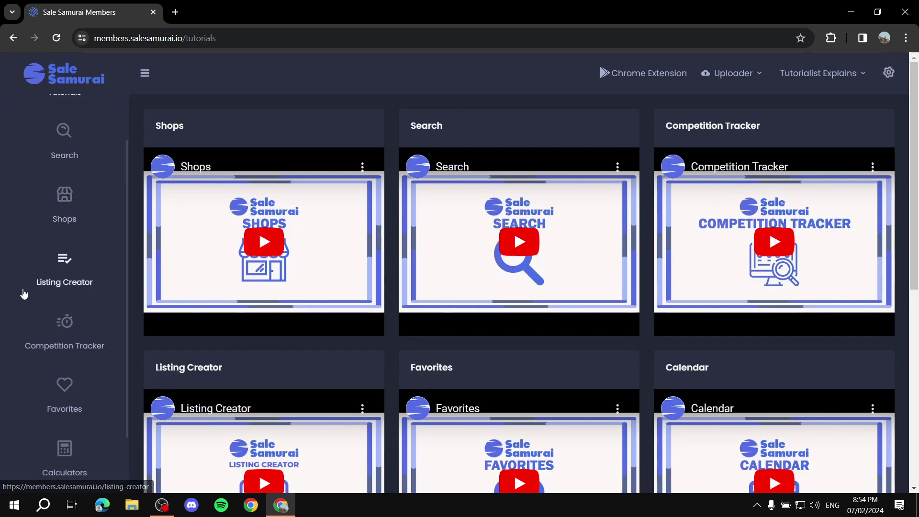
{"action": "scroll", "coordinate": [71, 314], "scroll_direction": "down", "scroll_amount": 2}
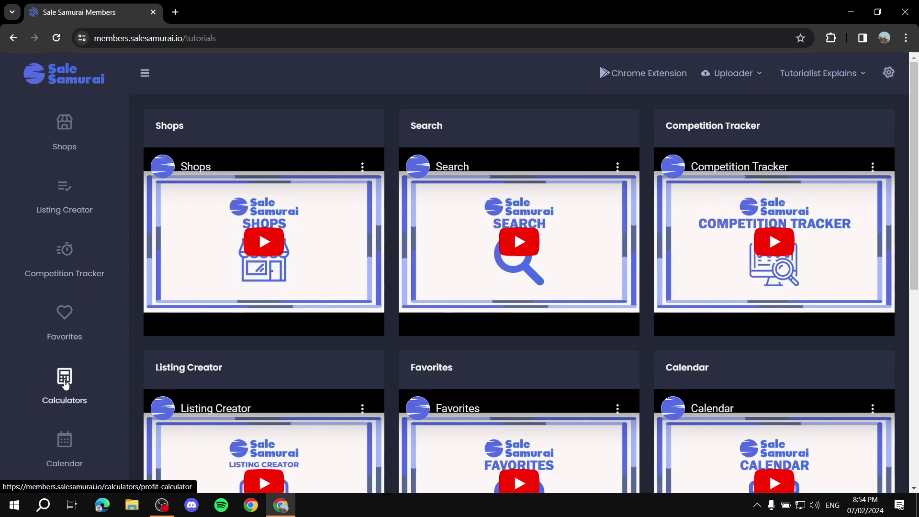
{"action": "left_click", "coordinate": [63, 455]}
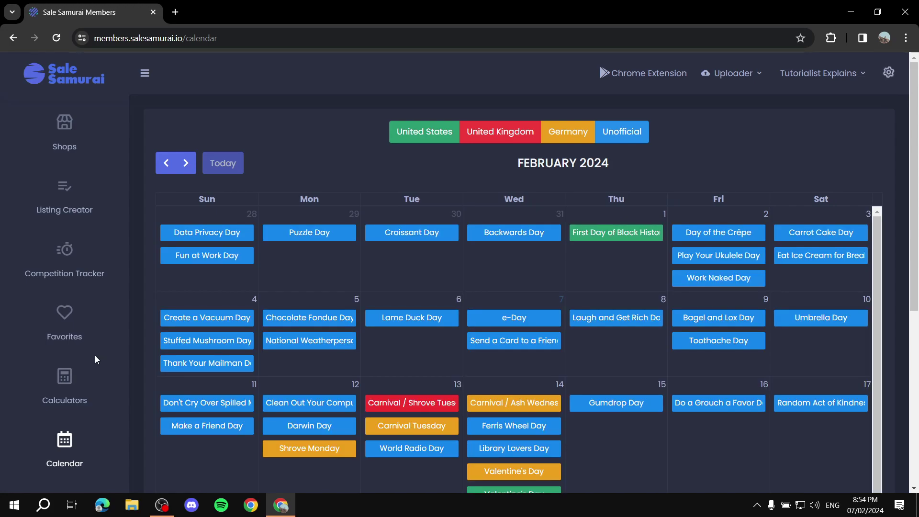
{"action": "scroll", "coordinate": [563, 271], "scroll_direction": "down", "scroll_amount": 1}
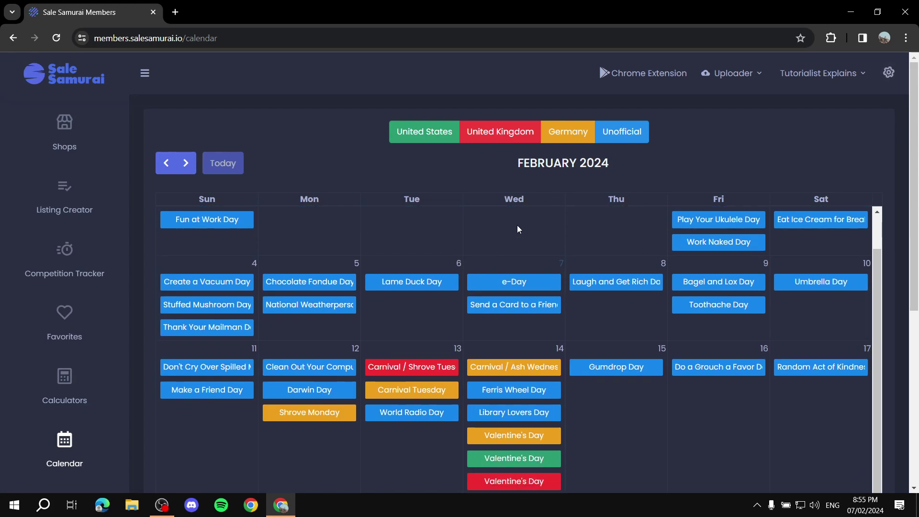
{"action": "scroll", "coordinate": [405, 263], "scroll_direction": "up", "scroll_amount": 1}
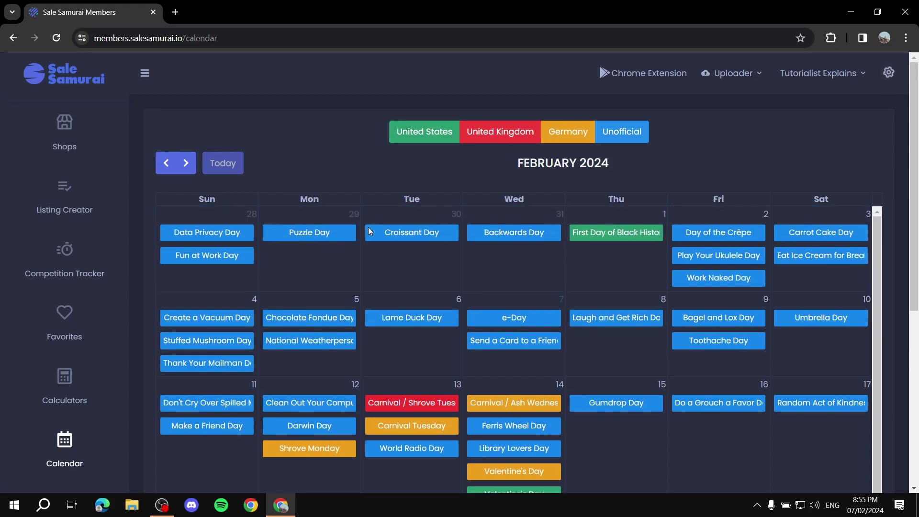
Open the Search page and run a basic search for the keyword "Printable planner"
{"action": "scroll", "coordinate": [62, 258], "scroll_direction": "up", "scroll_amount": 3}
{"action": "left_click", "coordinate": [64, 191]}
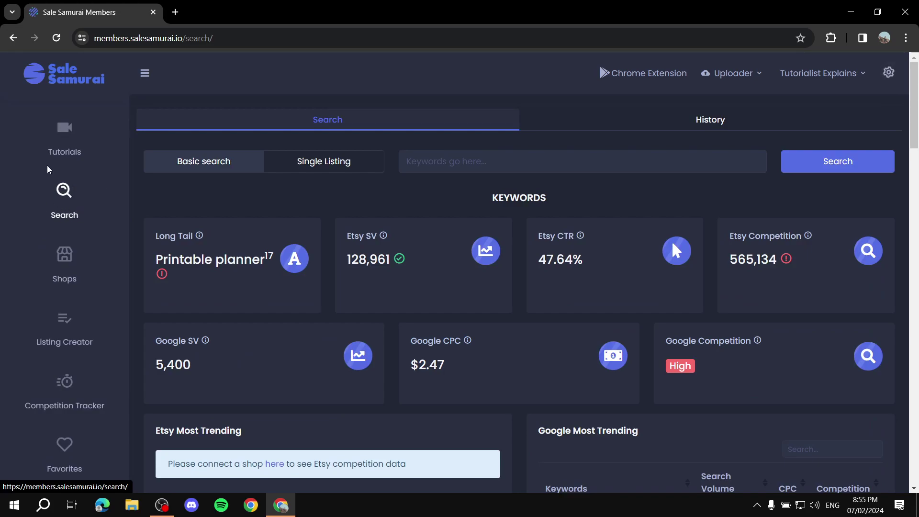
{"action": "left_click", "coordinate": [501, 155]}
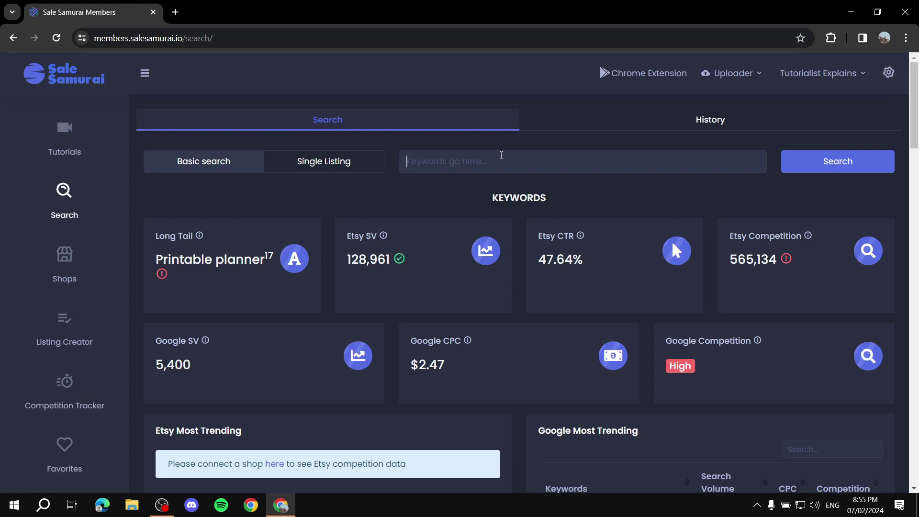
{"action": "type", "text": "Printable planner"}
{"action": "key", "text": "Return"}
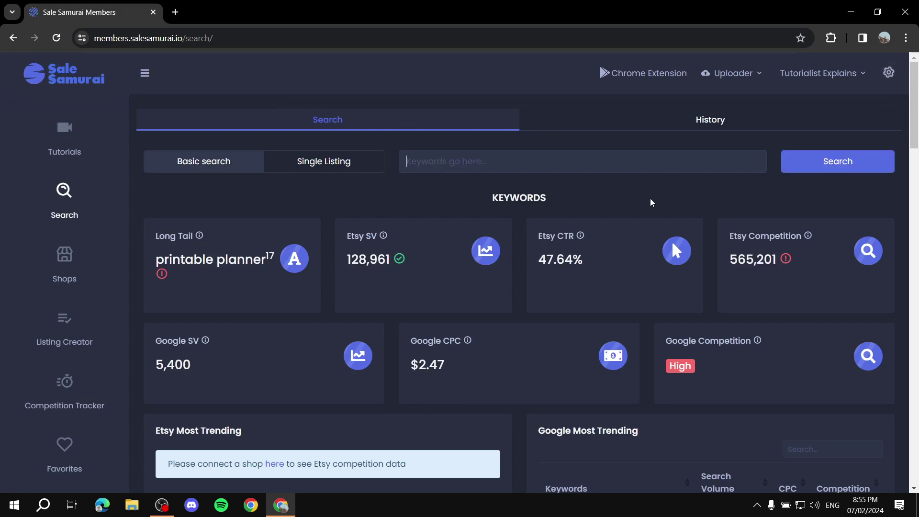
Read the explanations of the Etsy SV, Etsy CTR, Etsy Competition and Google CPC metrics in the keyword results
{"action": "scroll", "coordinate": [565, 251], "scroll_direction": "down", "scroll_amount": 1}
{"action": "scroll", "coordinate": [565, 250], "scroll_direction": "down", "scroll_amount": 1}
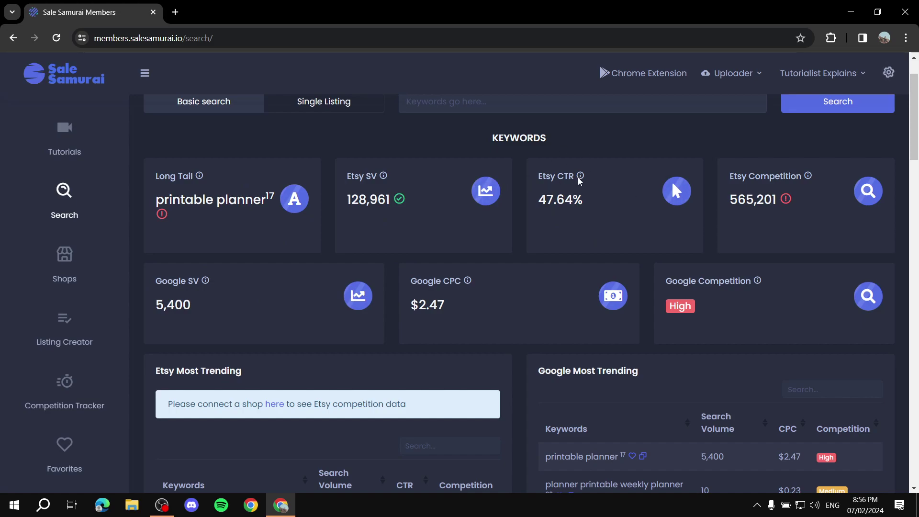
{"action": "mouse_move", "coordinate": [580, 178]}
{"action": "mouse_move", "coordinate": [469, 282]}
{"action": "scroll", "coordinate": [814, 292], "scroll_direction": "up", "scroll_amount": 1}
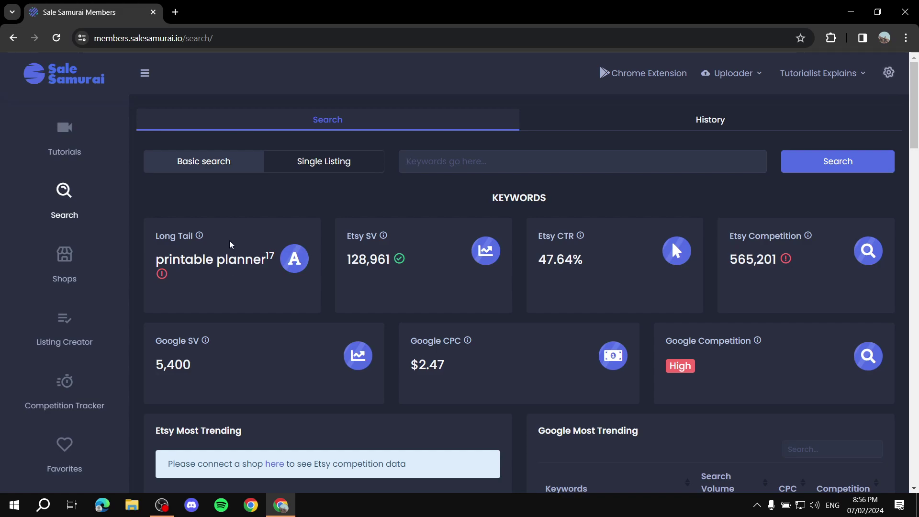
{"action": "mouse_move", "coordinate": [384, 235]}
{"action": "mouse_move", "coordinate": [580, 236]}
{"action": "mouse_move", "coordinate": [809, 239]}
Examine the Google Competition rating and the Etsy search volume for the searched keyword
{"action": "scroll", "coordinate": [308, 353], "scroll_direction": "down", "scroll_amount": 1}
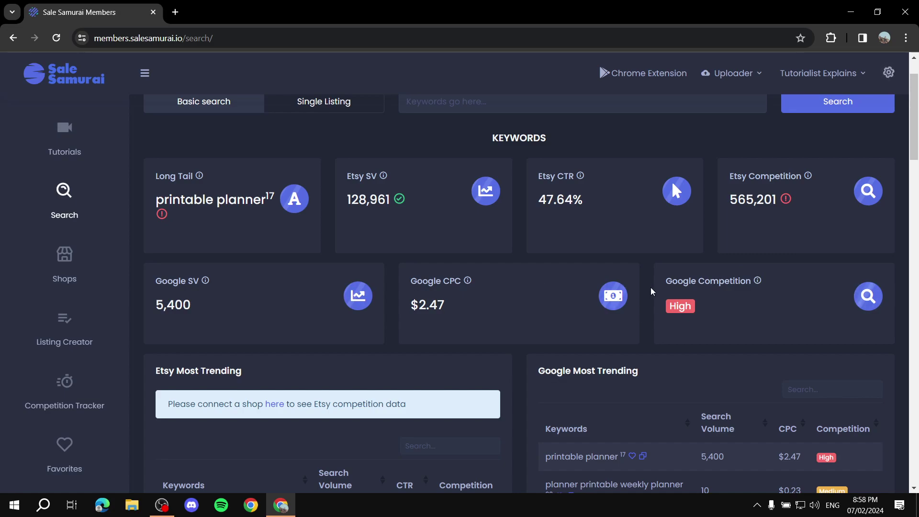
{"action": "left_click_drag", "start_coordinate": [665, 283], "coordinate": [794, 286]}
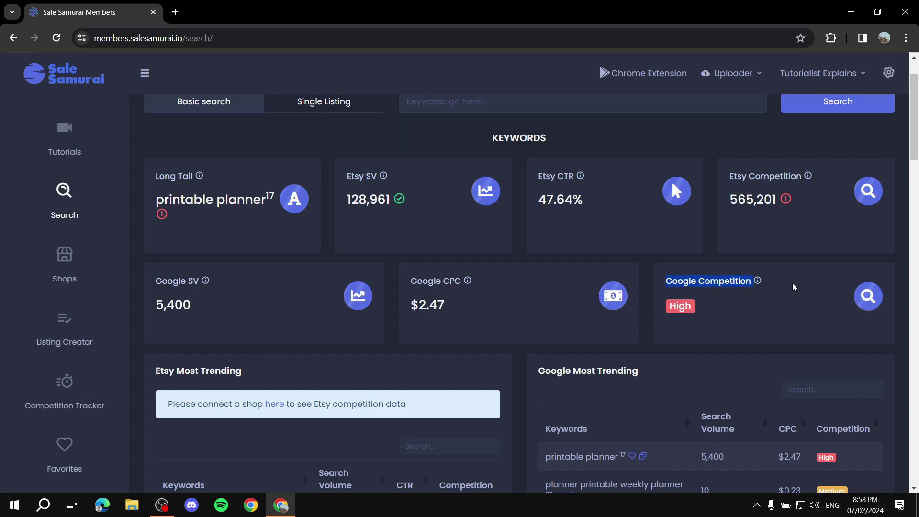
{"action": "left_click", "coordinate": [793, 288]}
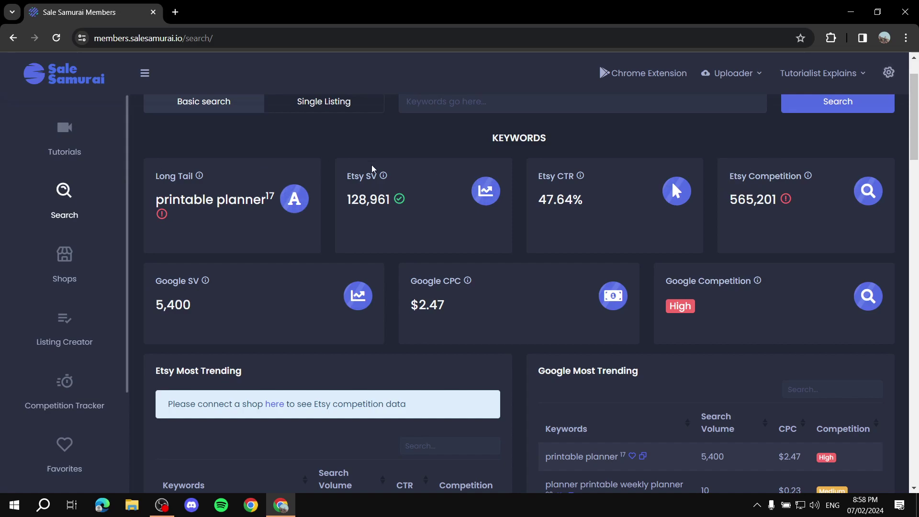
{"action": "left_click_drag", "start_coordinate": [346, 200], "coordinate": [436, 203]}
{"action": "left_click", "coordinate": [441, 202]}
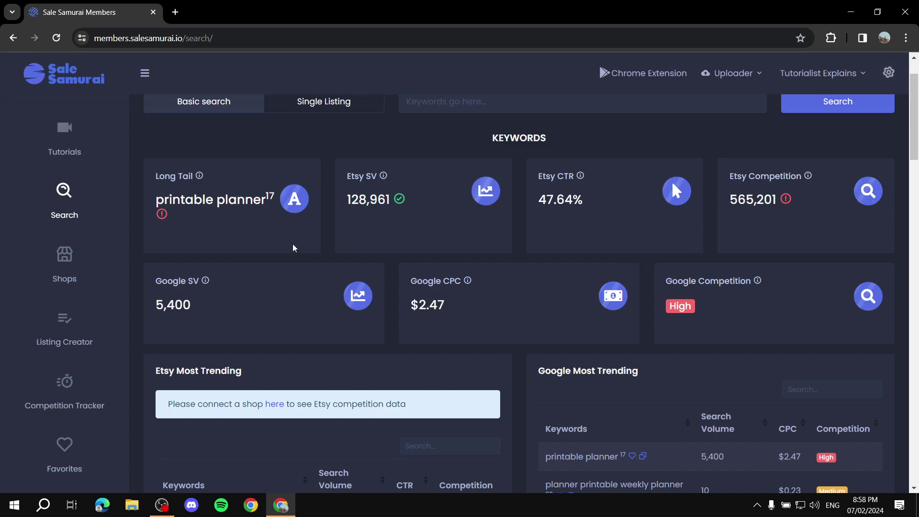
Examine the Etsy Most Trending keywords, comparing related planner keywords by search volume and CTR
{"action": "scroll", "coordinate": [291, 239], "scroll_direction": "down", "scroll_amount": 5}
{"action": "left_click_drag", "start_coordinate": [154, 134], "coordinate": [291, 136]}
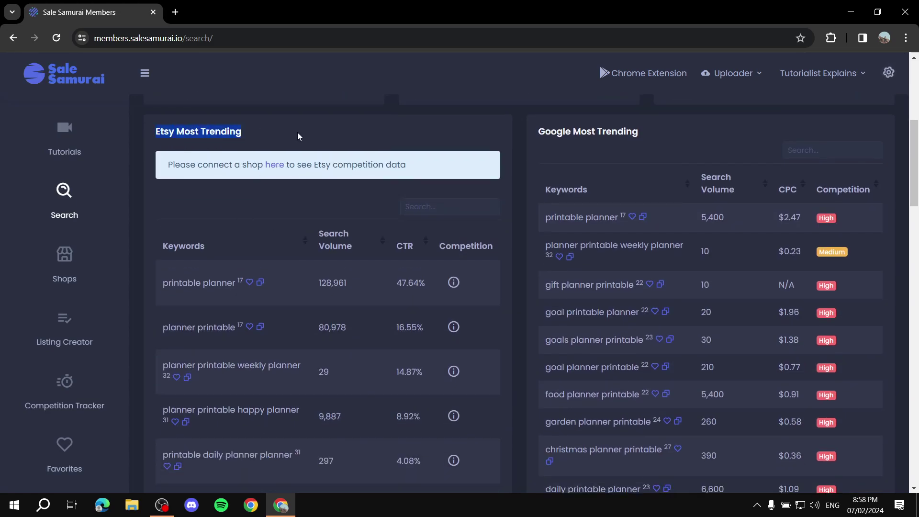
{"action": "left_click", "coordinate": [295, 129]}
{"action": "scroll", "coordinate": [295, 127], "scroll_direction": "down", "scroll_amount": 3}
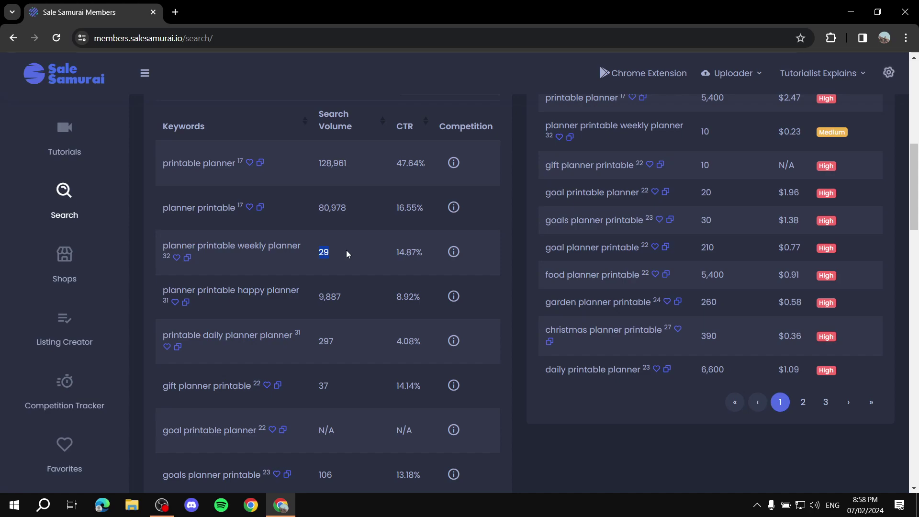
{"action": "left_click_drag", "start_coordinate": [162, 246], "coordinate": [303, 248]}
{"action": "left_click", "coordinate": [156, 230]}
{"action": "left_click_drag", "start_coordinate": [164, 212], "coordinate": [235, 212]}
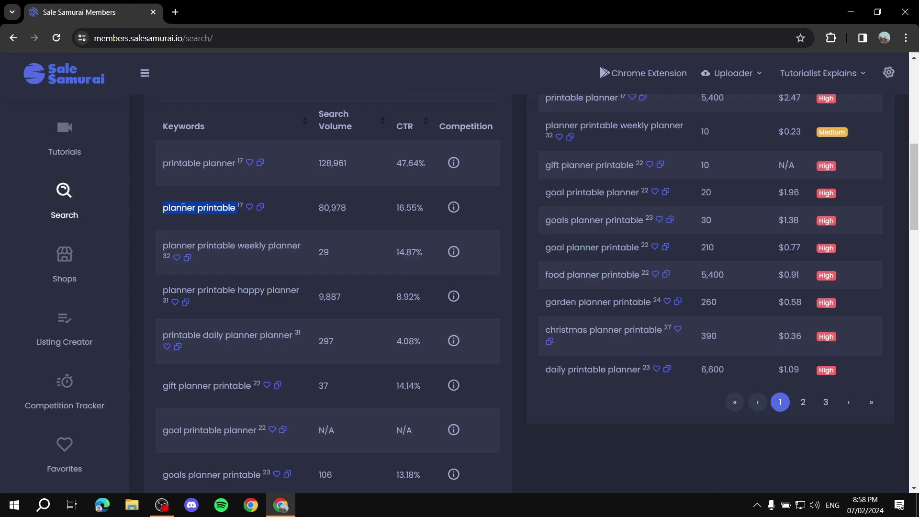
{"action": "scroll", "coordinate": [303, 260], "scroll_direction": "down", "scroll_amount": 2}
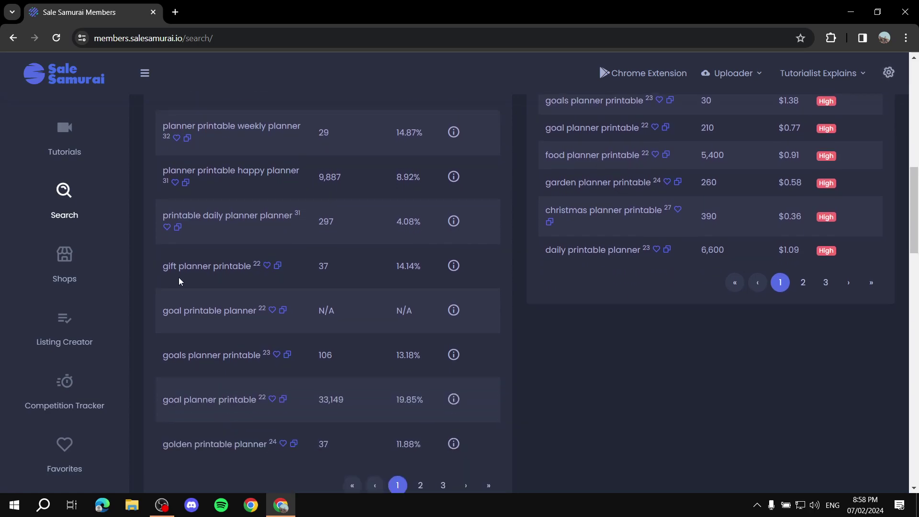
{"action": "left_click_drag", "start_coordinate": [163, 267], "coordinate": [263, 269]}
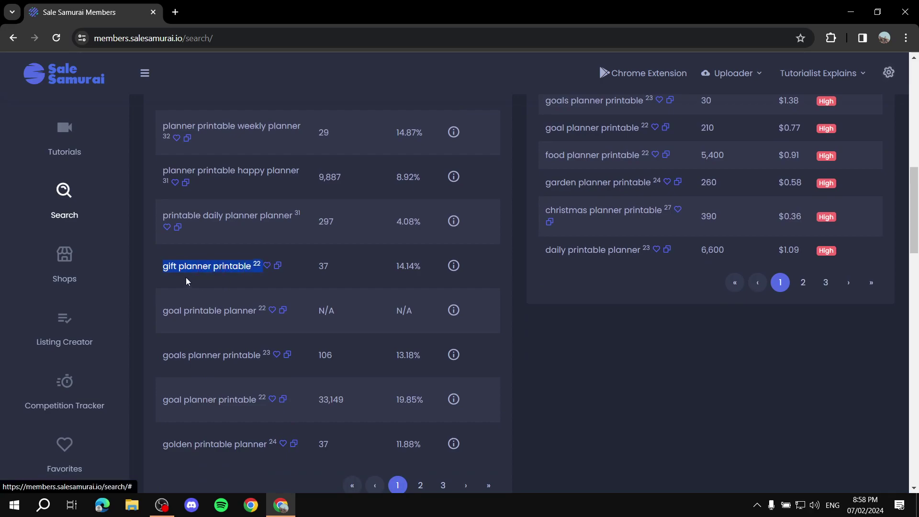
{"action": "left_click", "coordinate": [179, 263]}
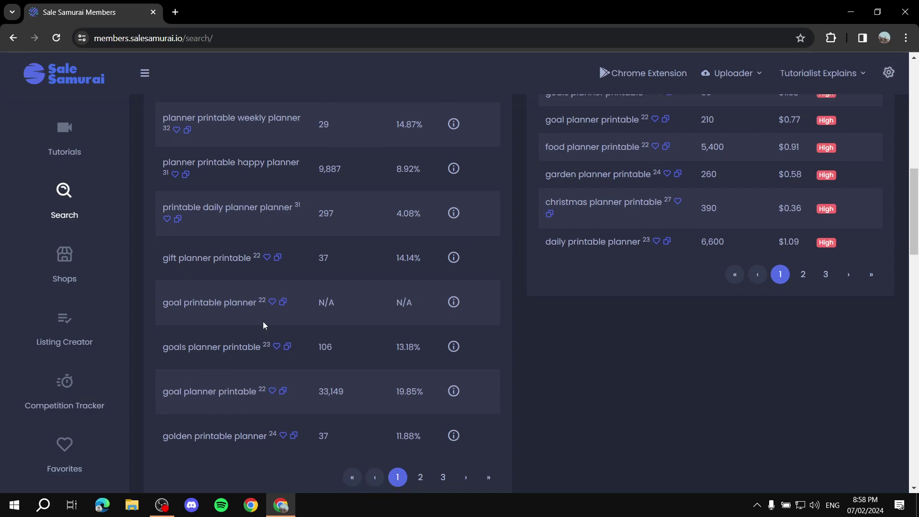
{"action": "scroll", "coordinate": [263, 321], "scroll_direction": "down", "scroll_amount": 2}
Check the competition information for "printable planner" in the Etsy Most Trending list and dismiss it
{"action": "scroll", "coordinate": [391, 314], "scroll_direction": "up", "scroll_amount": 5}
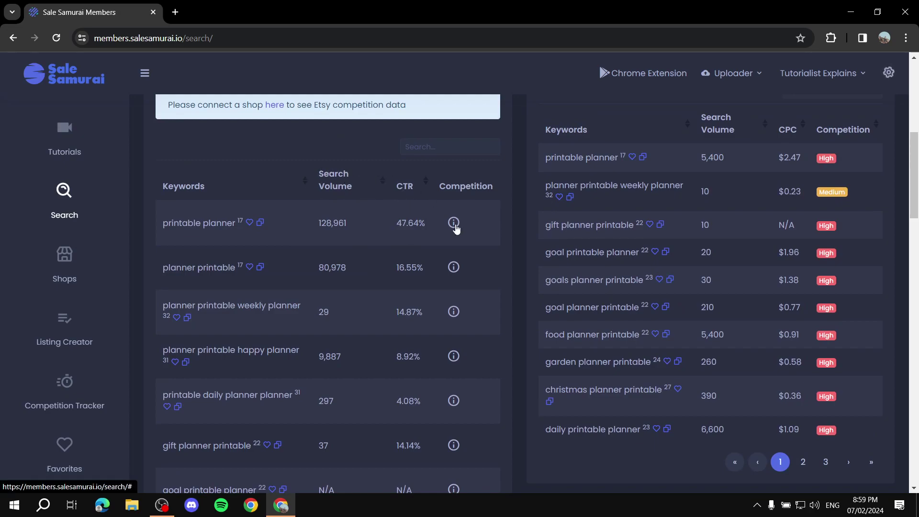
{"action": "left_click", "coordinate": [456, 227]}
{"action": "left_click", "coordinate": [527, 306]}
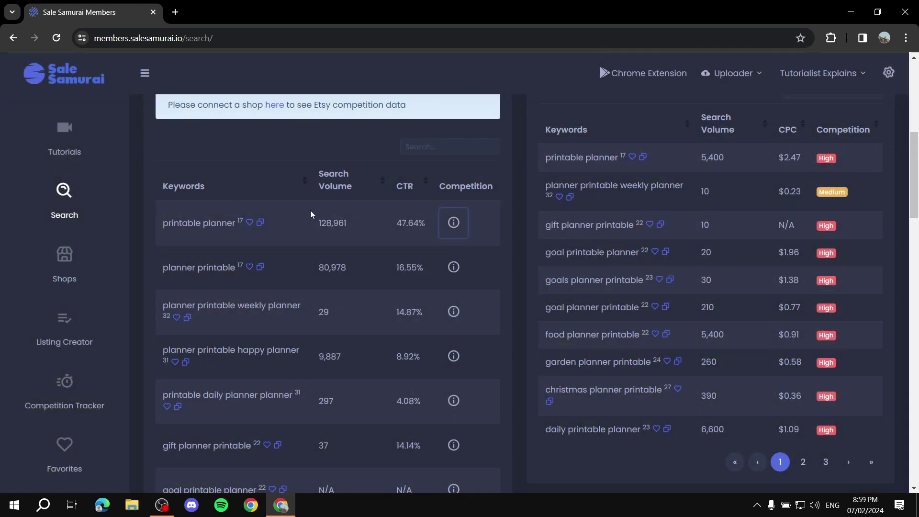
{"action": "scroll", "coordinate": [503, 240], "scroll_direction": "up", "scroll_amount": 5}
{"action": "scroll", "coordinate": [474, 235], "scroll_direction": "down", "scroll_amount": 5}
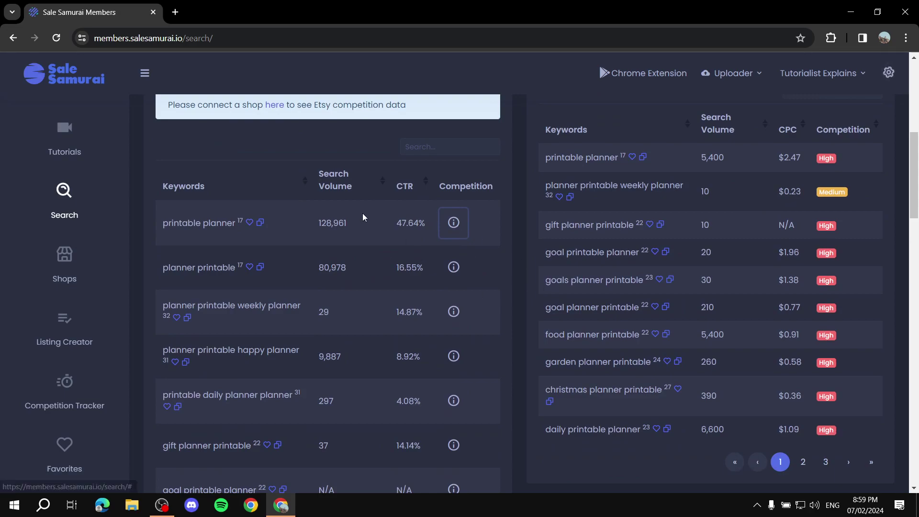
Examine the Google Most Trending list, checking the search volumes of "printable planner" and related keywords such as "food planner printable"
{"action": "scroll", "coordinate": [749, 158], "scroll_direction": "up", "scroll_amount": 2}
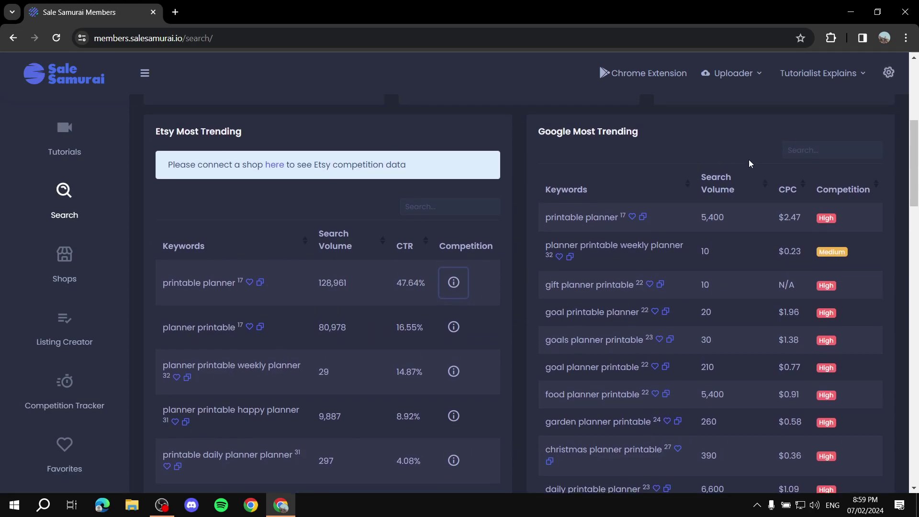
{"action": "left_click_drag", "start_coordinate": [537, 131], "coordinate": [656, 124]}
{"action": "left_click", "coordinate": [580, 220]}
{"action": "scroll", "coordinate": [621, 332], "scroll_direction": "down", "scroll_amount": 1}
{"action": "left_click_drag", "start_coordinate": [702, 341], "coordinate": [743, 340]}
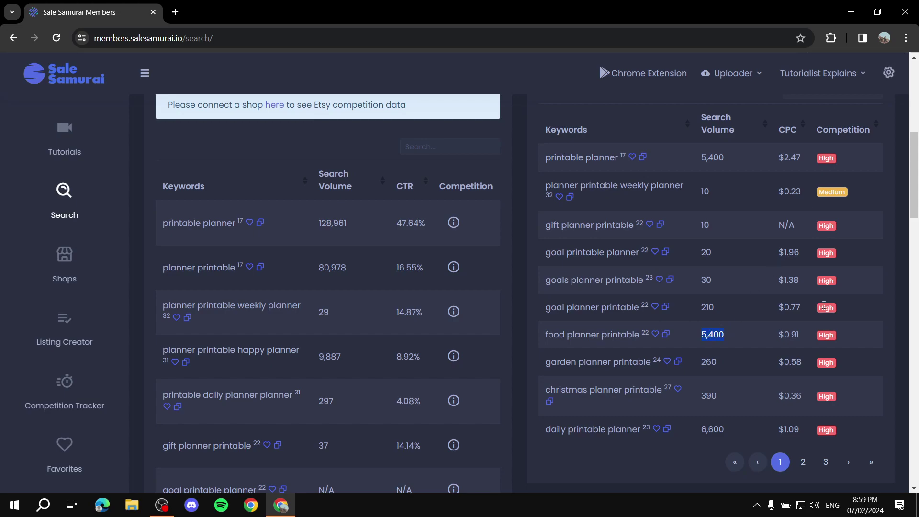
{"action": "left_click", "coordinate": [699, 193]}
Compare the search volume and competition ratings of the planner keywords in the Google Most Trending list
{"action": "scroll", "coordinate": [862, 409], "scroll_direction": "down", "scroll_amount": 3}
{"action": "scroll", "coordinate": [861, 409], "scroll_direction": "up", "scroll_amount": 3}
{"action": "left_click_drag", "start_coordinate": [704, 122], "coordinate": [730, 136]}
{"action": "left_click_drag", "start_coordinate": [820, 133], "coordinate": [888, 134]}
{"action": "left_click", "coordinate": [876, 138]}
{"action": "scroll", "coordinate": [687, 168], "scroll_direction": "down", "scroll_amount": 4}
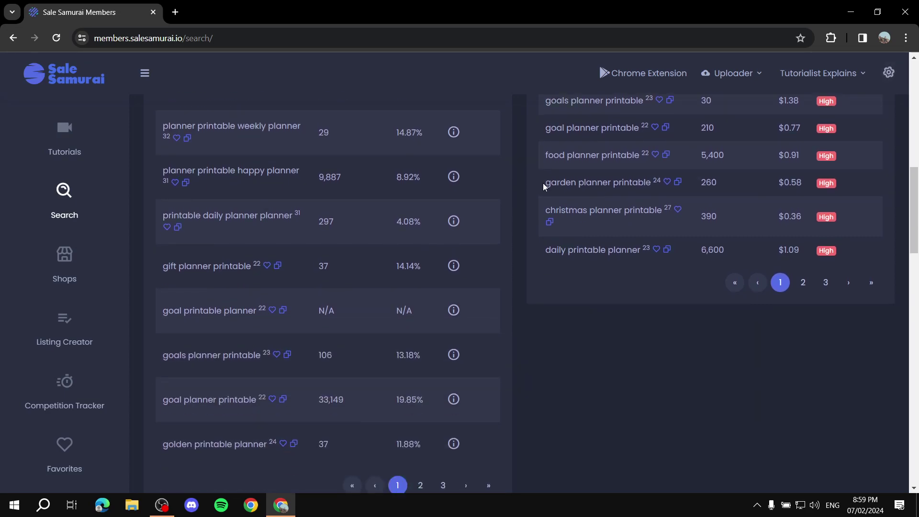
Follow the "printable planner" competition information to the shop connection's Etsy sign-in page, and return to the keyword results
{"action": "scroll", "coordinate": [543, 183], "scroll_direction": "up", "scroll_amount": 4}
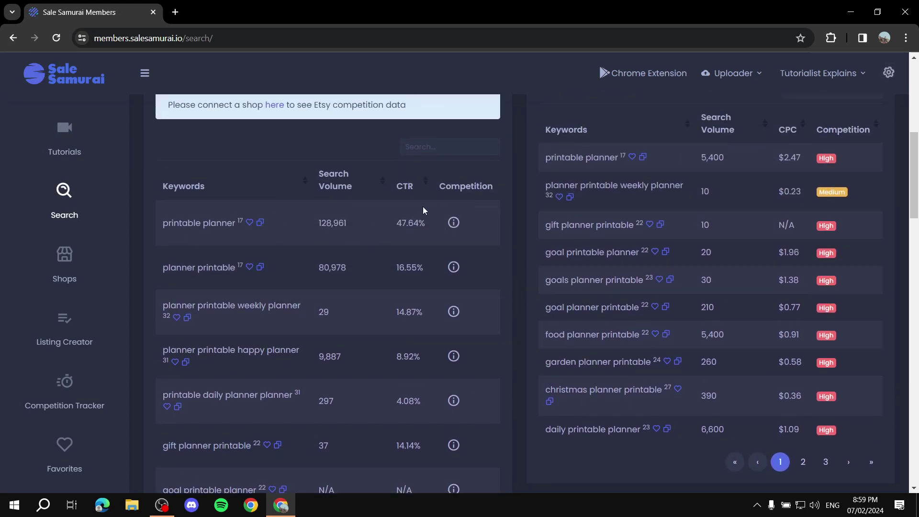
{"action": "left_click", "coordinate": [454, 224]}
{"action": "left_click", "coordinate": [574, 308]}
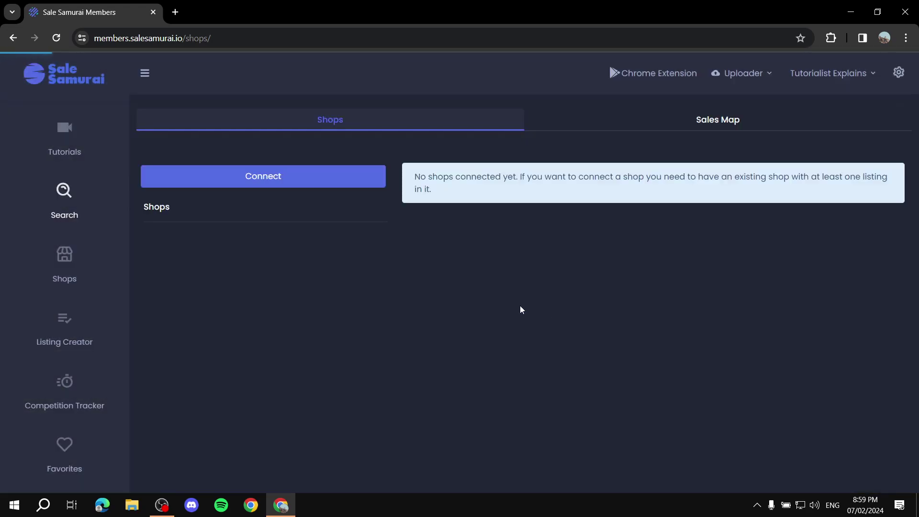
{"action": "left_click", "coordinate": [349, 177]}
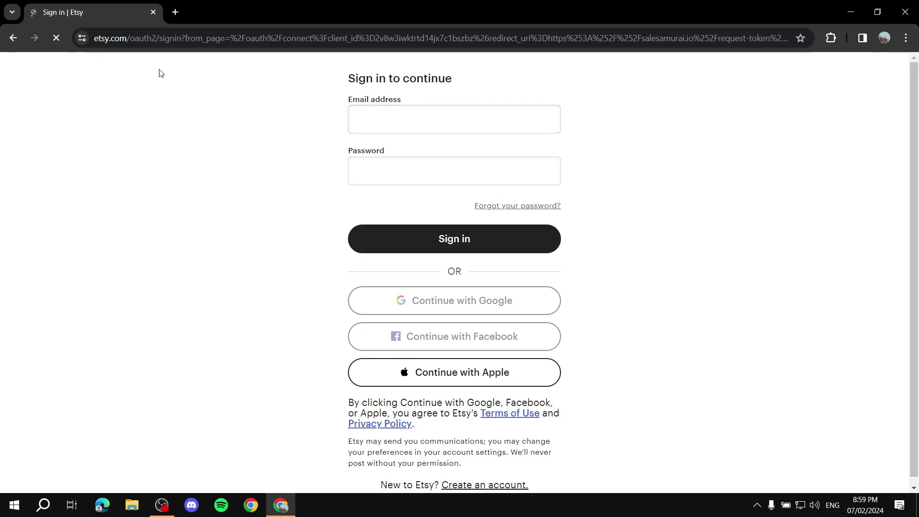
{"action": "left_click", "coordinate": [13, 38]}
{"action": "left_click", "coordinate": [13, 38]}
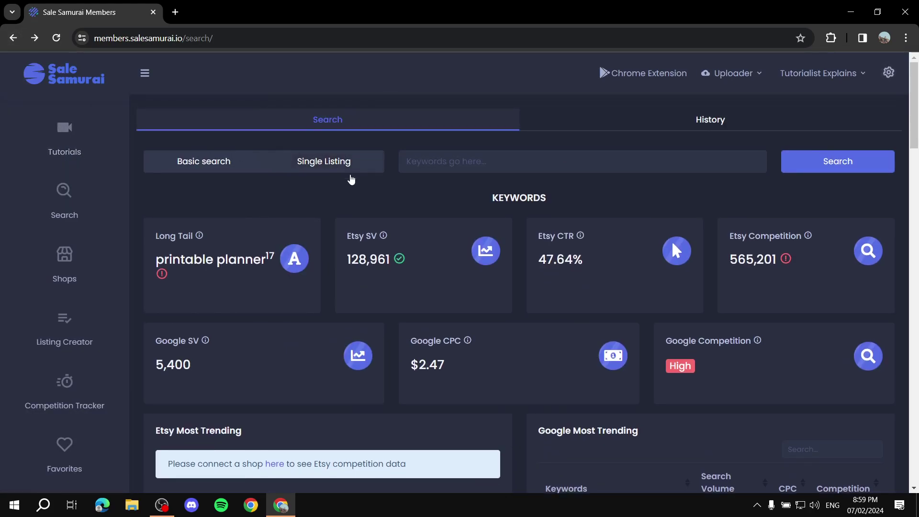
Examine the Listings summary for the keyword, reading its average views, likes and photos
{"action": "scroll", "coordinate": [683, 202], "scroll_direction": "down", "scroll_amount": 14}
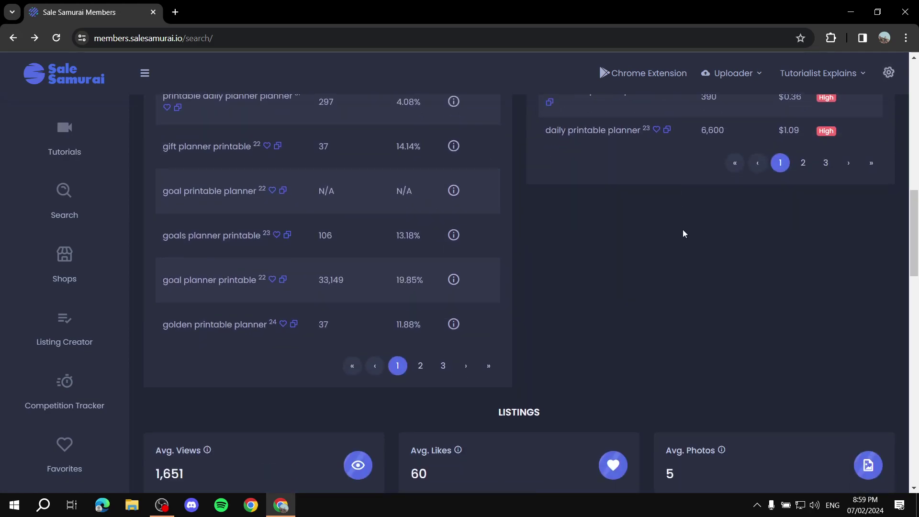
{"action": "scroll", "coordinate": [684, 233], "scroll_direction": "down", "scroll_amount": 3}
{"action": "scroll", "coordinate": [493, 179], "scroll_direction": "down", "scroll_amount": 1}
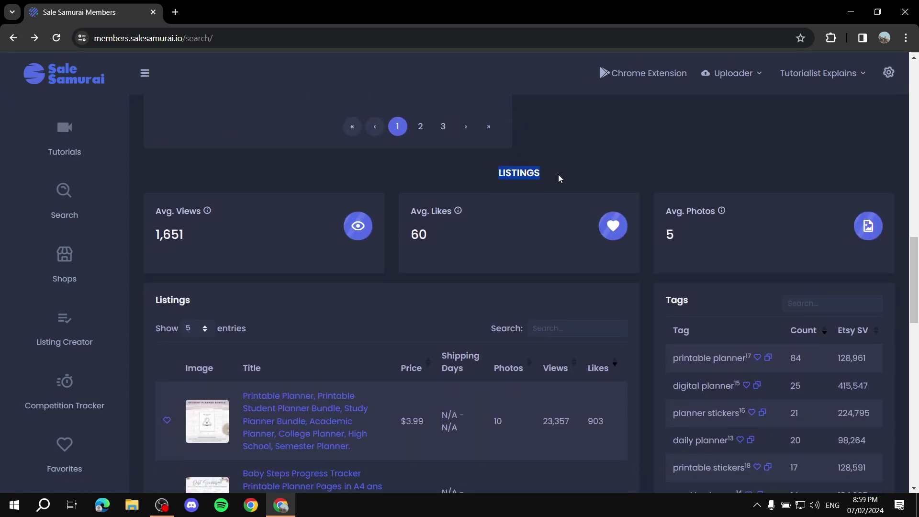
{"action": "scroll", "coordinate": [589, 164], "scroll_direction": "down", "scroll_amount": 2}
{"action": "scroll", "coordinate": [556, 168], "scroll_direction": "up", "scroll_amount": 2}
{"action": "left_click", "coordinate": [208, 242]}
{"action": "scroll", "coordinate": [637, 160], "scroll_direction": "down", "scroll_amount": 2}
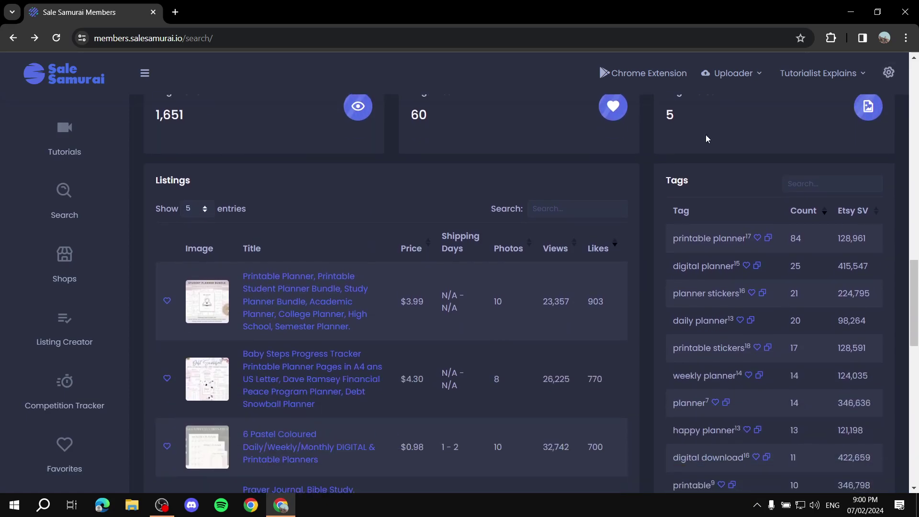
Look through the Listings table and the Tags list, comparing the tags by count and Etsy search volume
{"action": "scroll", "coordinate": [747, 165], "scroll_direction": "down", "scroll_amount": 1}
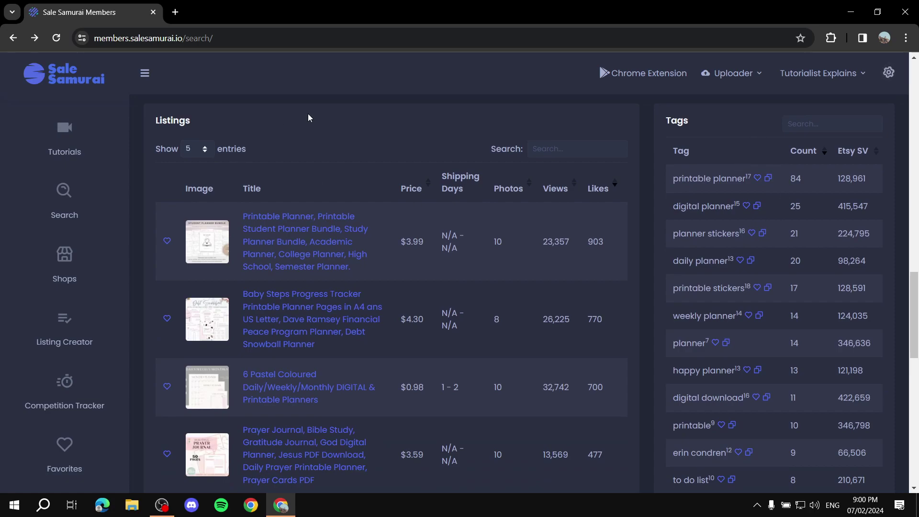
{"action": "scroll", "coordinate": [799, 154], "scroll_direction": "down", "scroll_amount": 1}
{"action": "scroll", "coordinate": [736, 223], "scroll_direction": "up", "scroll_amount": 2}
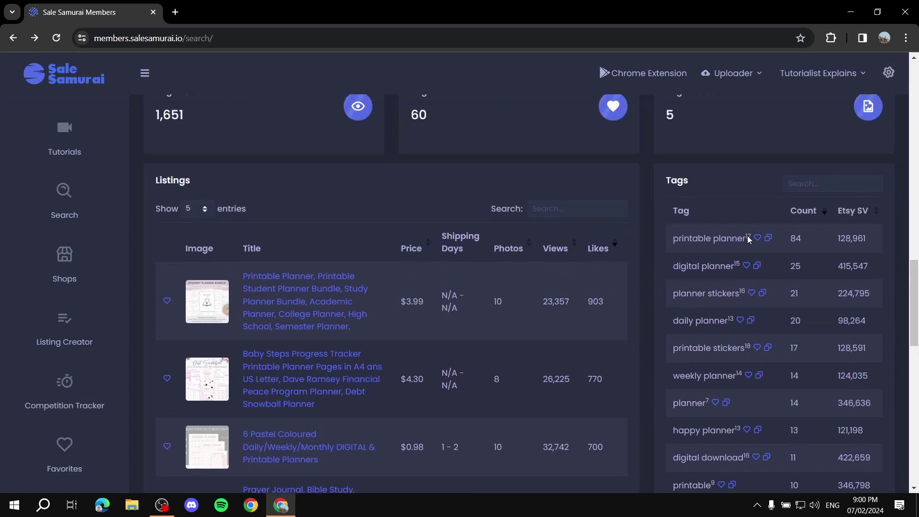
{"action": "scroll", "coordinate": [755, 225], "scroll_direction": "down", "scroll_amount": 1}
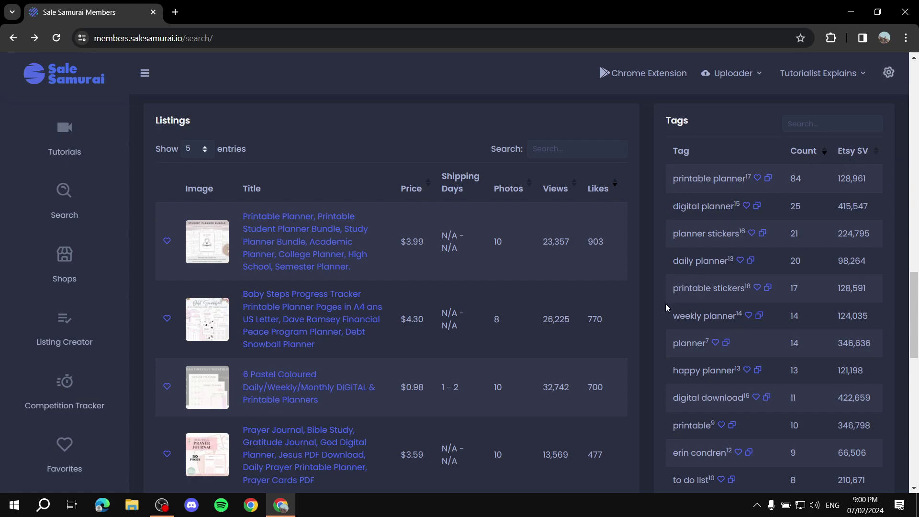
{"action": "scroll", "coordinate": [724, 298], "scroll_direction": "down", "scroll_amount": 3}
{"action": "scroll", "coordinate": [727, 261], "scroll_direction": "up", "scroll_amount": 5}
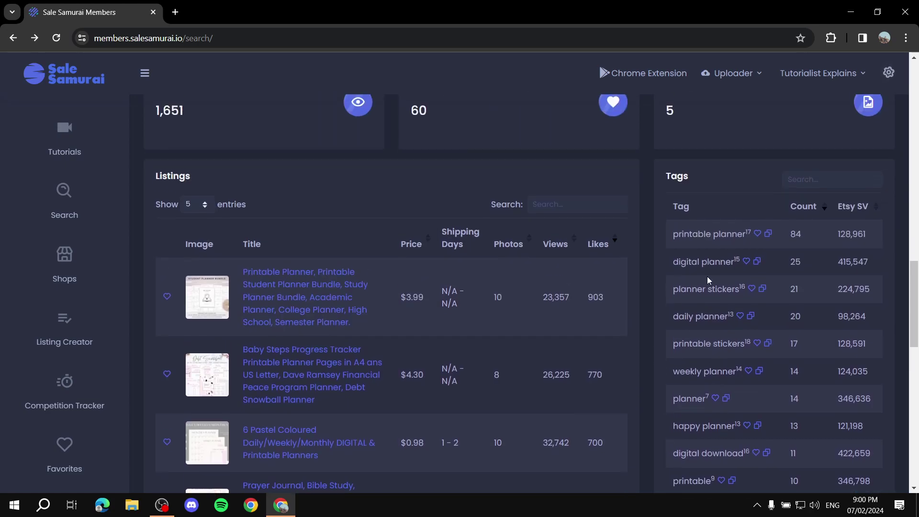
{"action": "scroll", "coordinate": [728, 262], "scroll_direction": "down", "scroll_amount": 3}
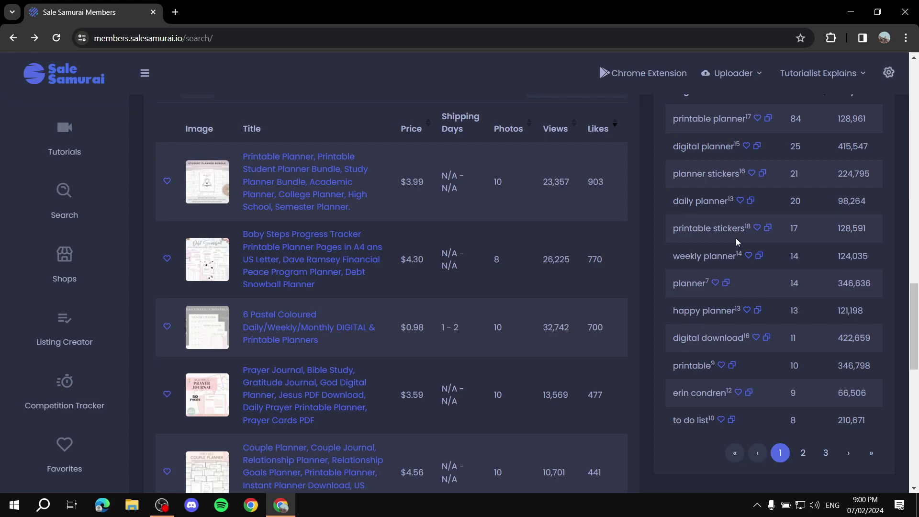
{"action": "scroll", "coordinate": [736, 238], "scroll_direction": "up", "scroll_amount": 10}
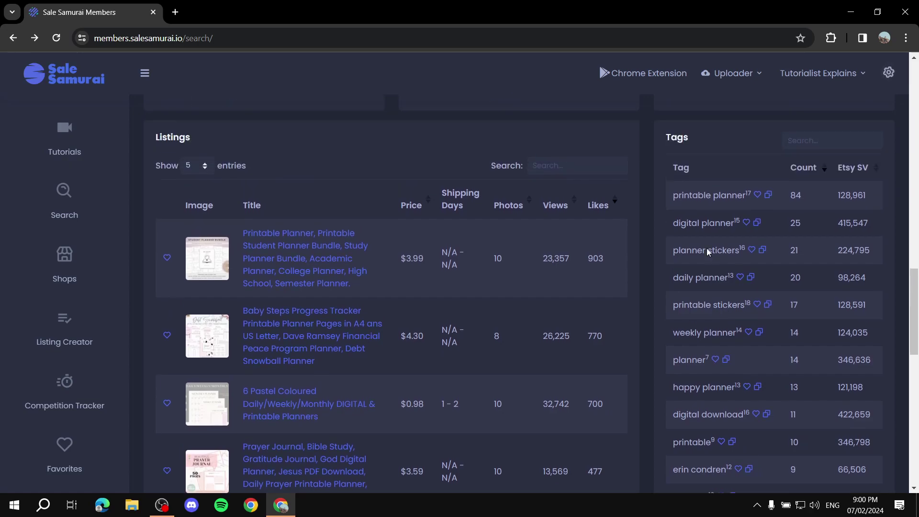
Review the keyword metric cards for "printable planner" again, including Long Tail, Etsy SV and Etsy Competition
{"action": "scroll", "coordinate": [515, 183], "scroll_direction": "up", "scroll_amount": 8}
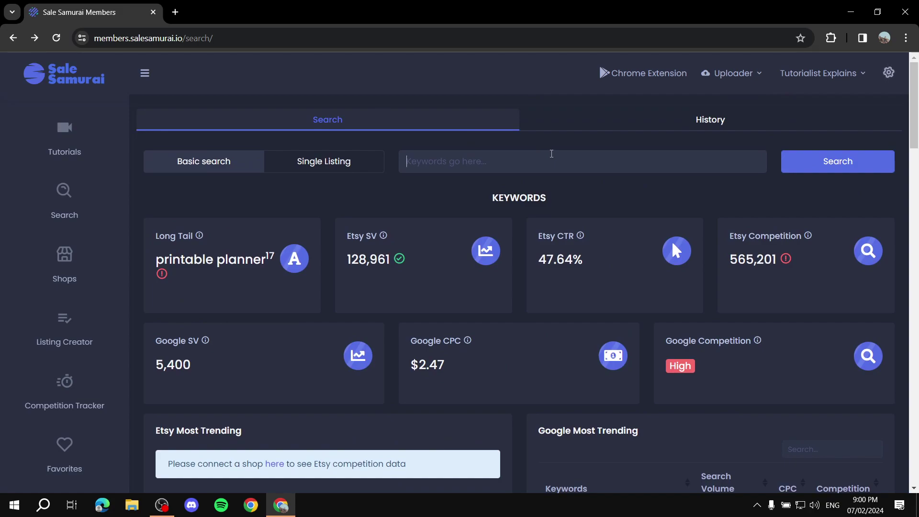
{"action": "scroll", "coordinate": [625, 210], "scroll_direction": "down", "scroll_amount": 8}
{"action": "scroll", "coordinate": [625, 210], "scroll_direction": "up", "scroll_amount": 8}
{"action": "left_click_drag", "start_coordinate": [343, 238], "coordinate": [381, 237]}
{"action": "left_click_drag", "start_coordinate": [732, 239], "coordinate": [154, 238]}
Review the Etsy listings found for the keyword, from the student planner bundle to the couple planner
{"action": "scroll", "coordinate": [273, 211], "scroll_direction": "down", "scroll_amount": 10}
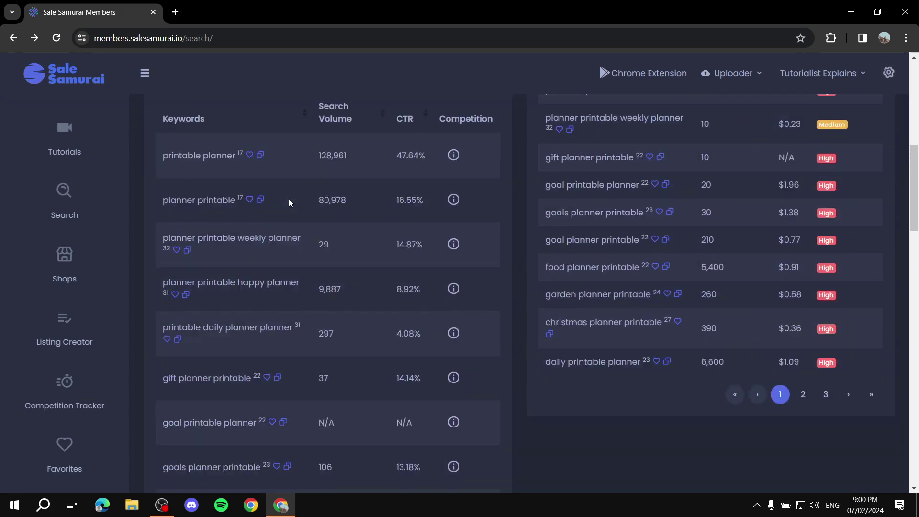
{"action": "scroll", "coordinate": [541, 235], "scroll_direction": "down", "scroll_amount": 8}
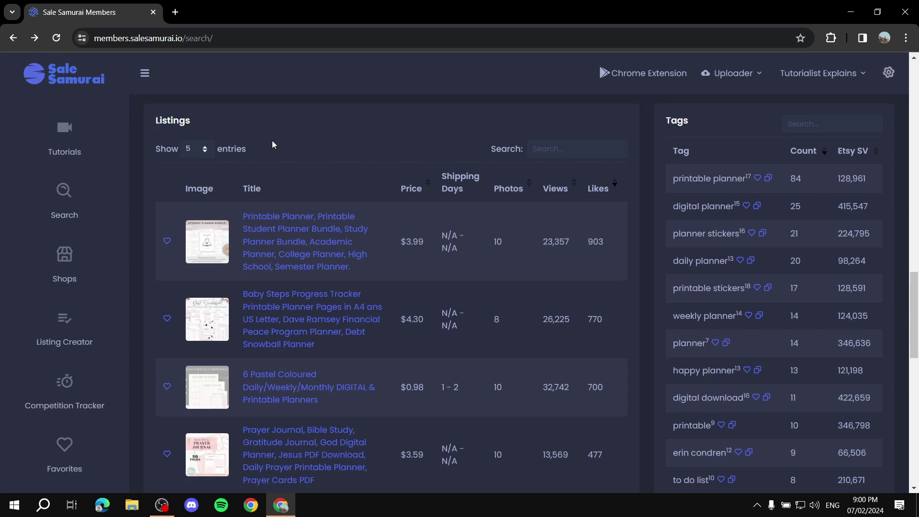
{"action": "scroll", "coordinate": [270, 158], "scroll_direction": "down", "scroll_amount": 1}
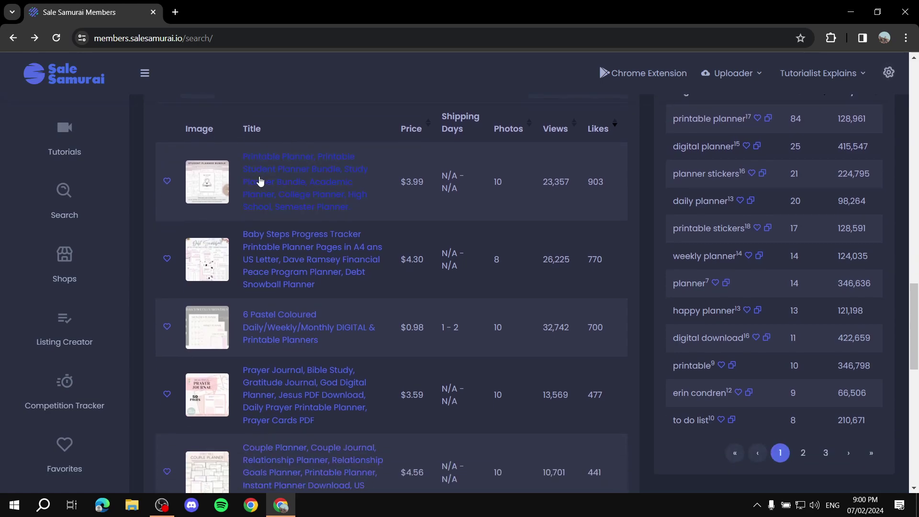
{"action": "scroll", "coordinate": [316, 164], "scroll_direction": "down", "scroll_amount": 2}
{"action": "scroll", "coordinate": [355, 320], "scroll_direction": "up", "scroll_amount": 5}
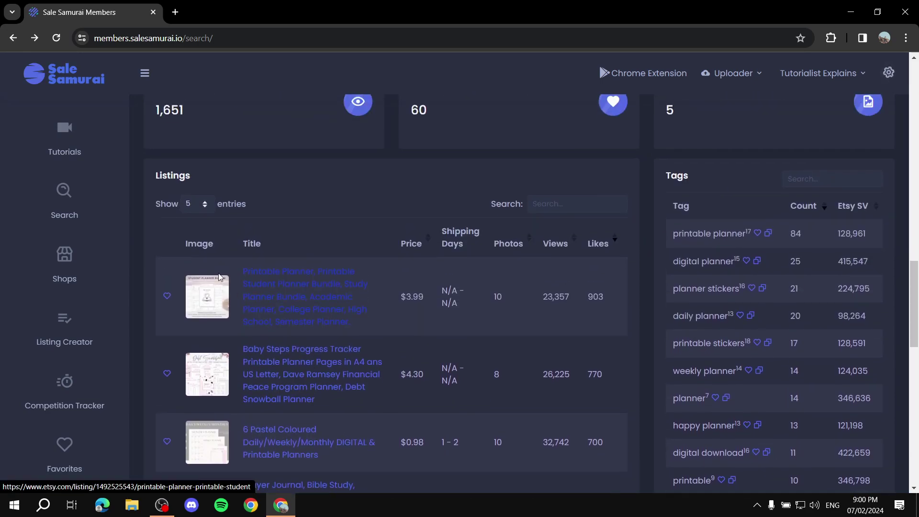
{"action": "scroll", "coordinate": [272, 318], "scroll_direction": "down", "scroll_amount": 6}
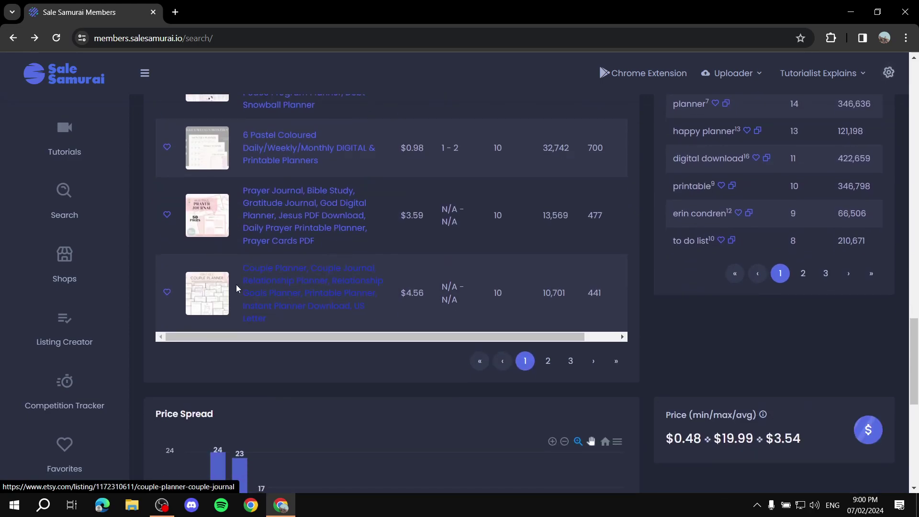
{"action": "scroll", "coordinate": [352, 211], "scroll_direction": "up", "scroll_amount": 2}
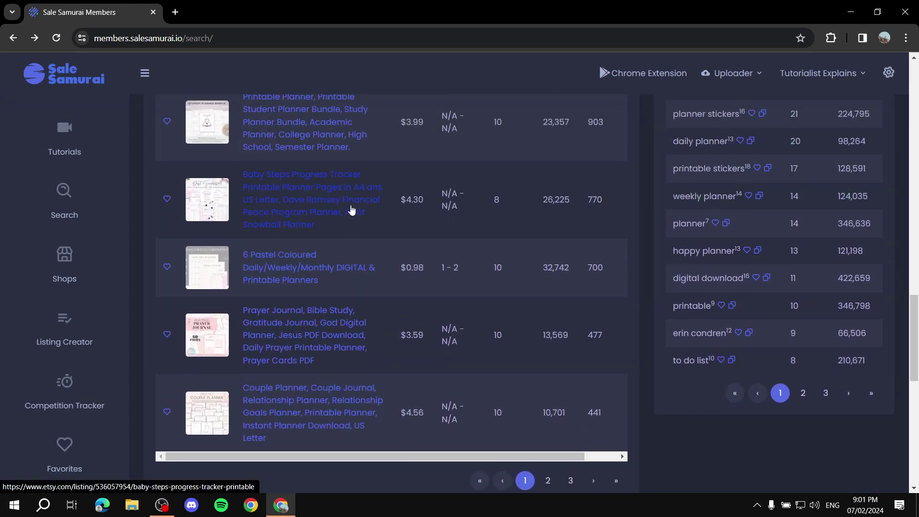
Examine the Price Spread chart and the Shipping Days and Shipping Costs statistics of the listings
{"action": "scroll", "coordinate": [352, 210], "scroll_direction": "down", "scroll_amount": 7}
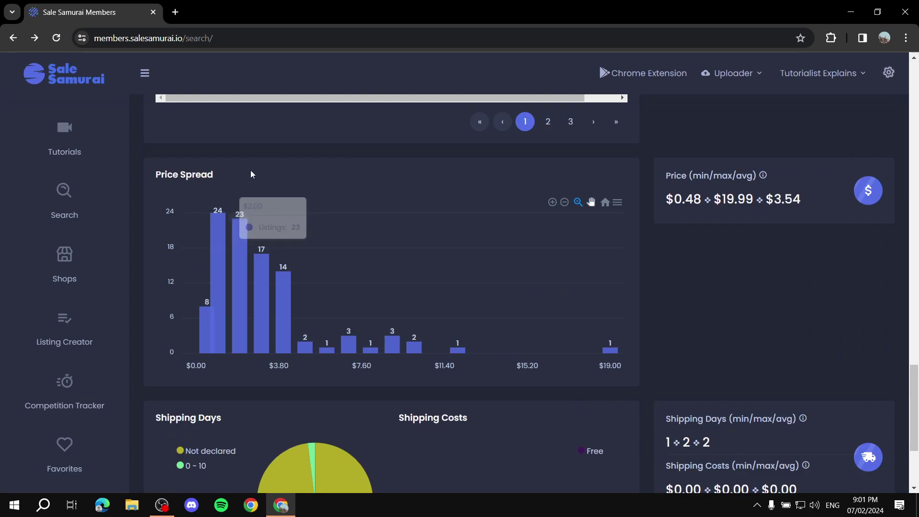
{"action": "scroll", "coordinate": [281, 181], "scroll_direction": "down", "scroll_amount": 3}
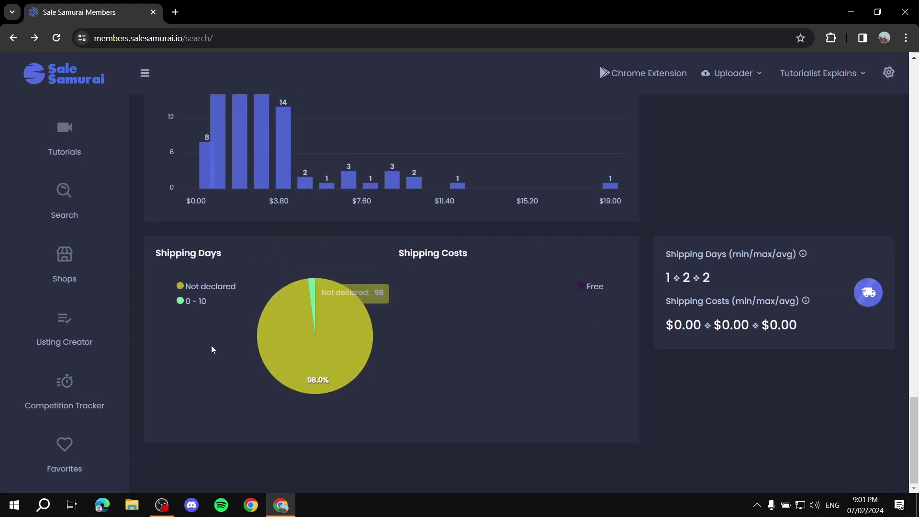
{"action": "scroll", "coordinate": [526, 283], "scroll_direction": "up", "scroll_amount": 6}
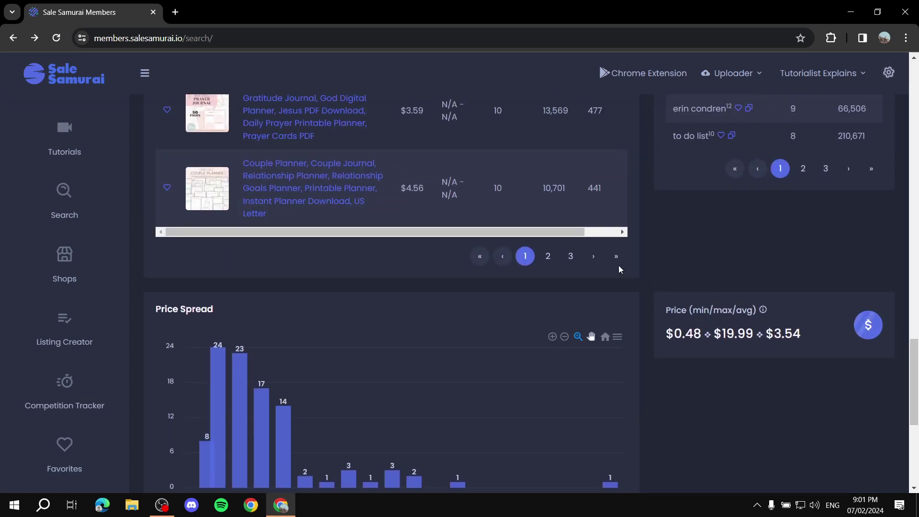
{"action": "scroll", "coordinate": [526, 270], "scroll_direction": "down", "scroll_amount": 5}
{"action": "scroll", "coordinate": [478, 240], "scroll_direction": "up", "scroll_amount": 6}
Open the Printable Student Planner Bundle listing on Etsy, view its details and reviews, and close it
{"action": "scroll", "coordinate": [391, 255], "scroll_direction": "up", "scroll_amount": 6}
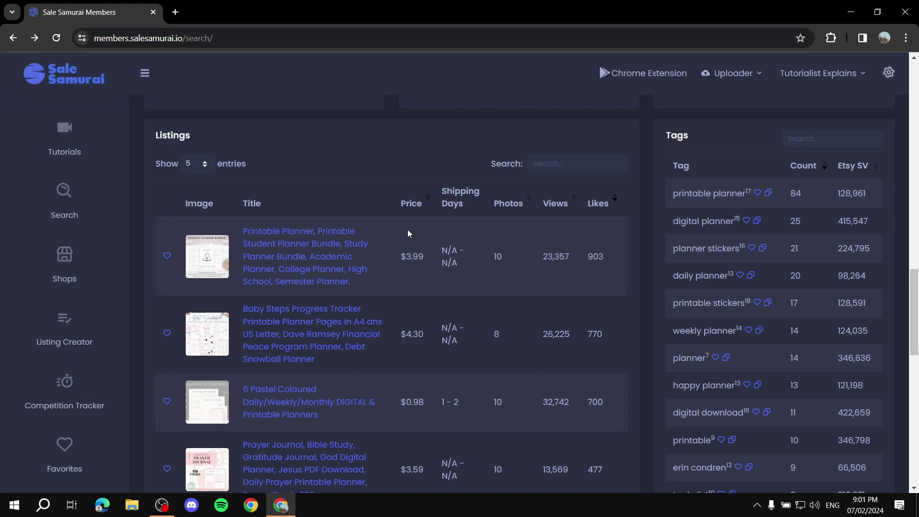
{"action": "left_click", "coordinate": [335, 263]}
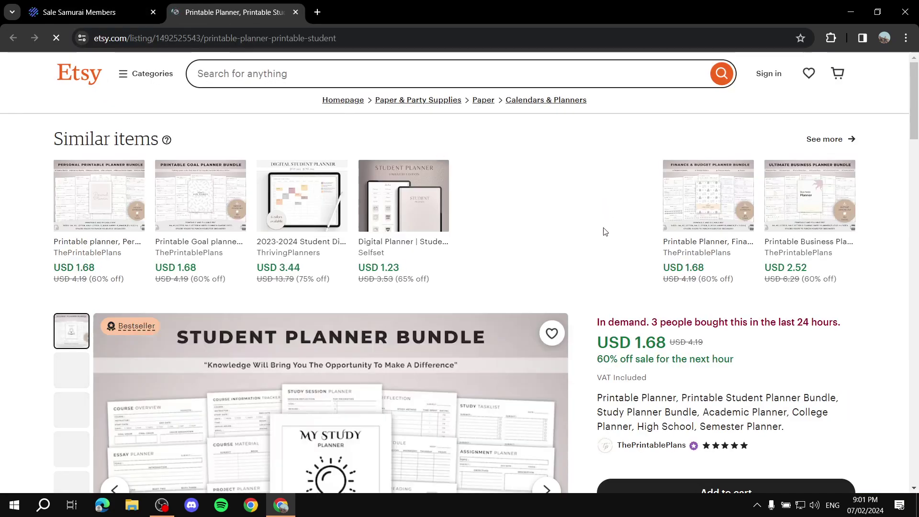
{"action": "scroll", "coordinate": [410, 173], "scroll_direction": "down", "scroll_amount": 10}
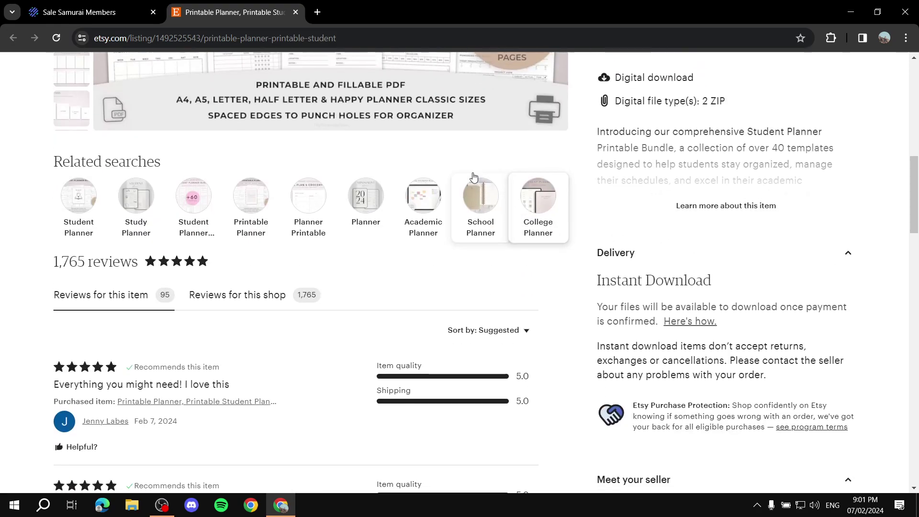
{"action": "left_click", "coordinate": [296, 12]}
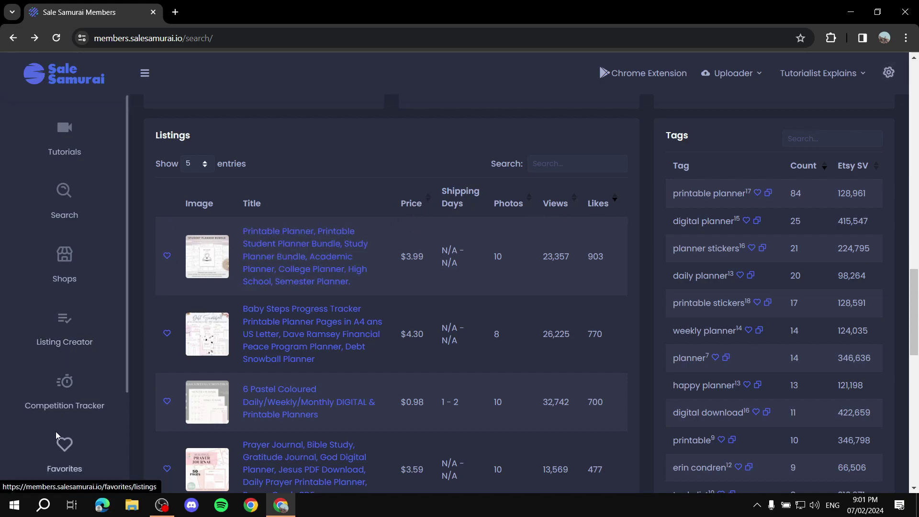
Look over the remaining member tools, opening the Shops page and the Listing Creator
{"action": "scroll", "coordinate": [72, 421], "scroll_direction": "down", "scroll_amount": 3}
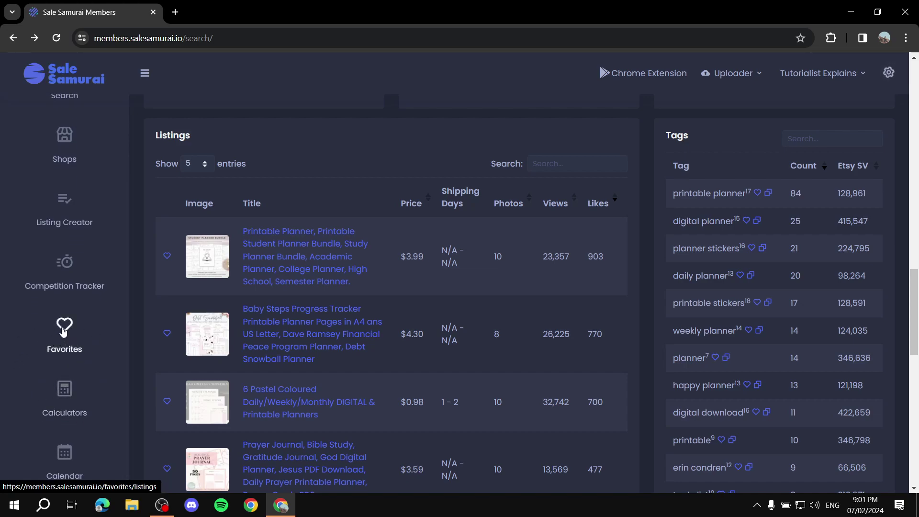
{"action": "scroll", "coordinate": [65, 335], "scroll_direction": "up", "scroll_amount": 3}
{"action": "scroll", "coordinate": [62, 330], "scroll_direction": "down", "scroll_amount": 2}
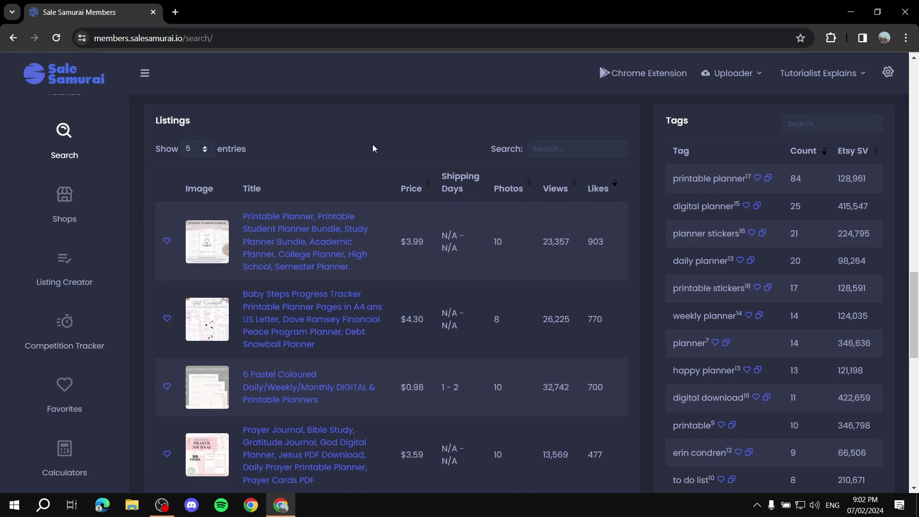
{"action": "scroll", "coordinate": [373, 145], "scroll_direction": "down", "scroll_amount": 8}
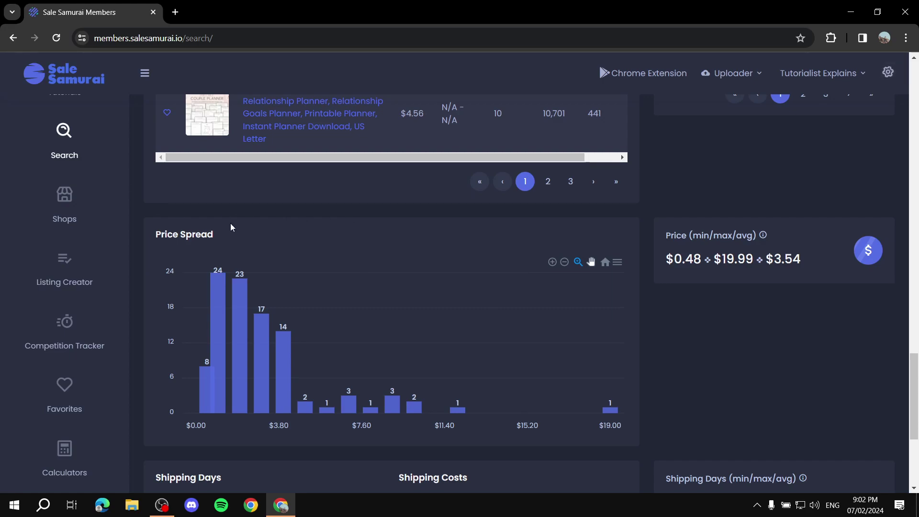
{"action": "left_click", "coordinate": [71, 201]}
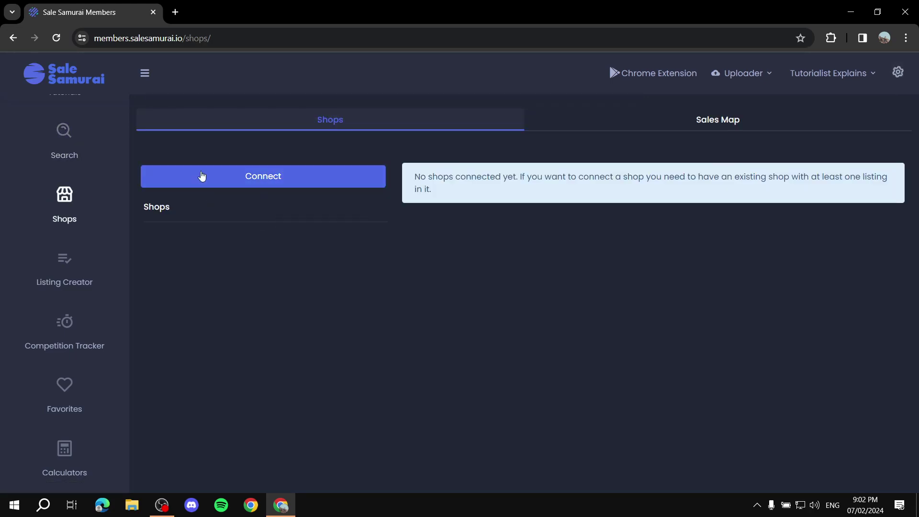
{"action": "left_click", "coordinate": [2, 287]}
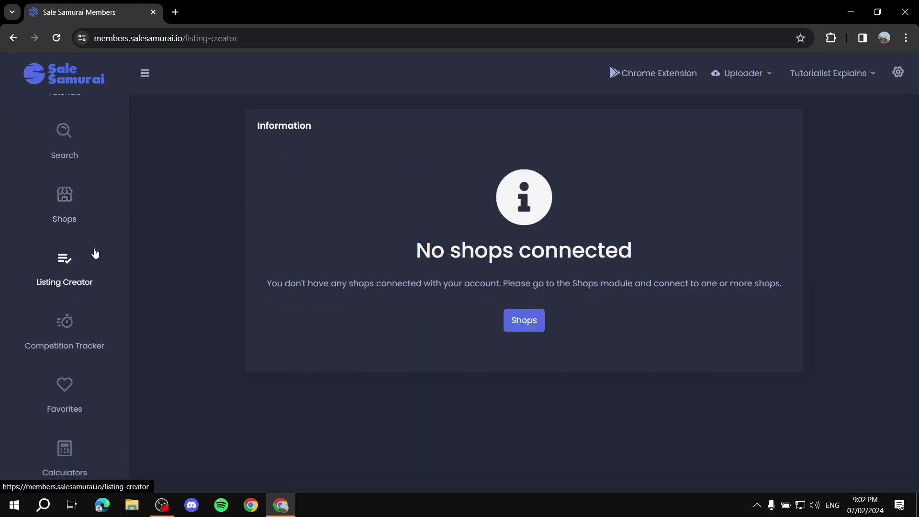
View the Competition Tracker and open the Calculators page
{"action": "left_click", "coordinate": [47, 317]}
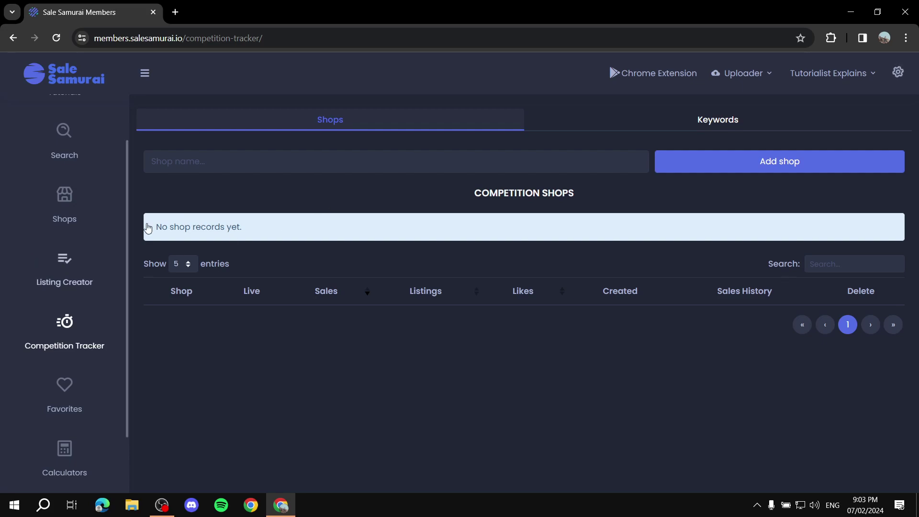
{"action": "scroll", "coordinate": [107, 314], "scroll_direction": "down", "scroll_amount": 2}
{"action": "left_click", "coordinate": [64, 378]}
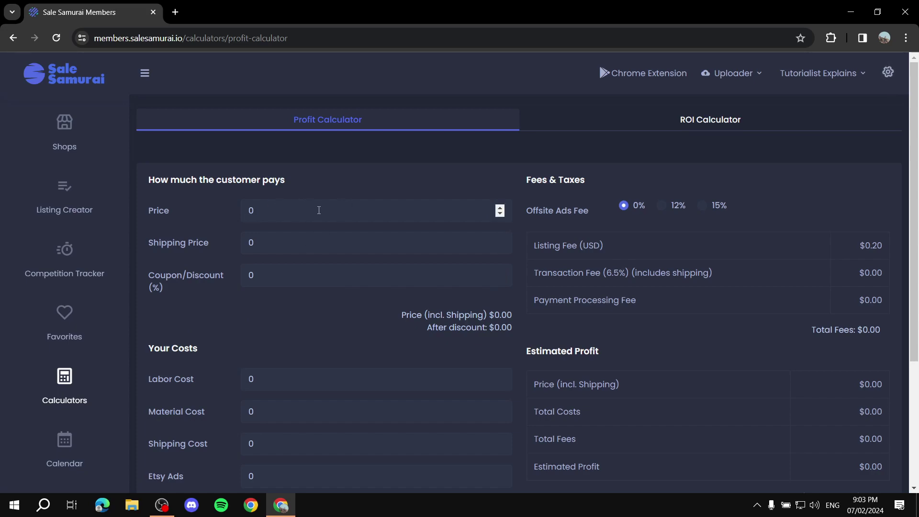
Review the Profit Calculator's customer price, cost, fee and estimated profit fields
{"action": "scroll", "coordinate": [335, 221], "scroll_direction": "down", "scroll_amount": 2}
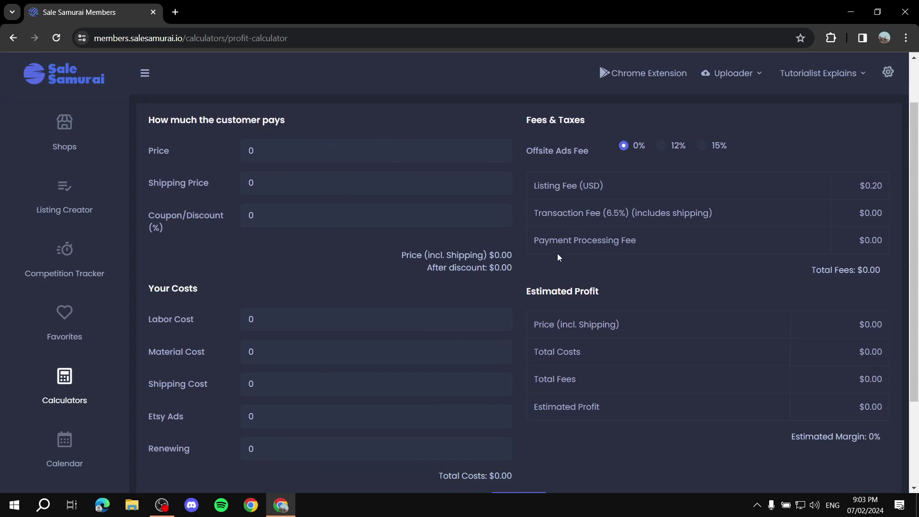
{"action": "scroll", "coordinate": [287, 239], "scroll_direction": "down", "scroll_amount": 3}
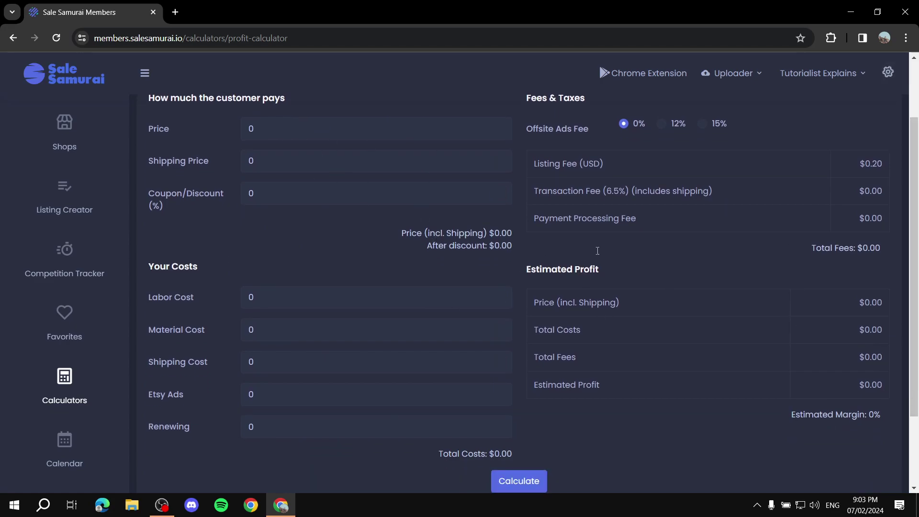
{"action": "scroll", "coordinate": [445, 187], "scroll_direction": "up", "scroll_amount": 4}
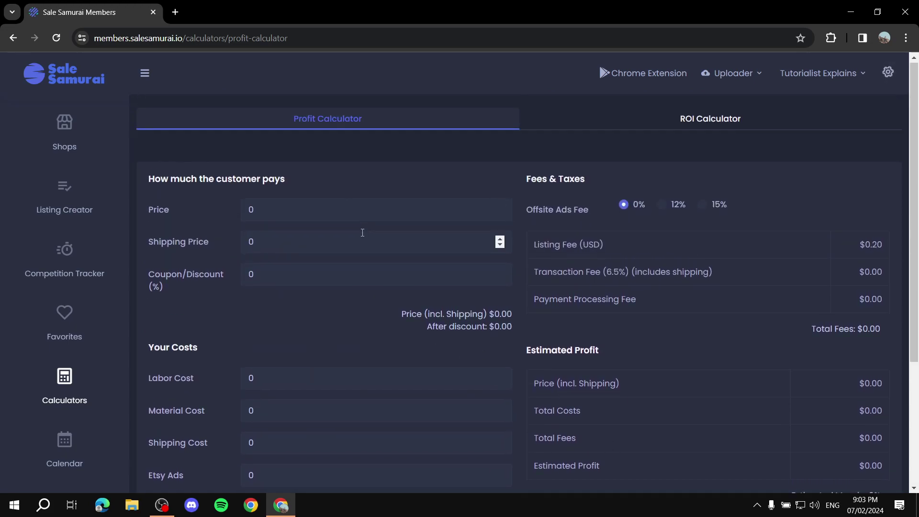
{"action": "scroll", "coordinate": [422, 239], "scroll_direction": "down", "scroll_amount": 3}
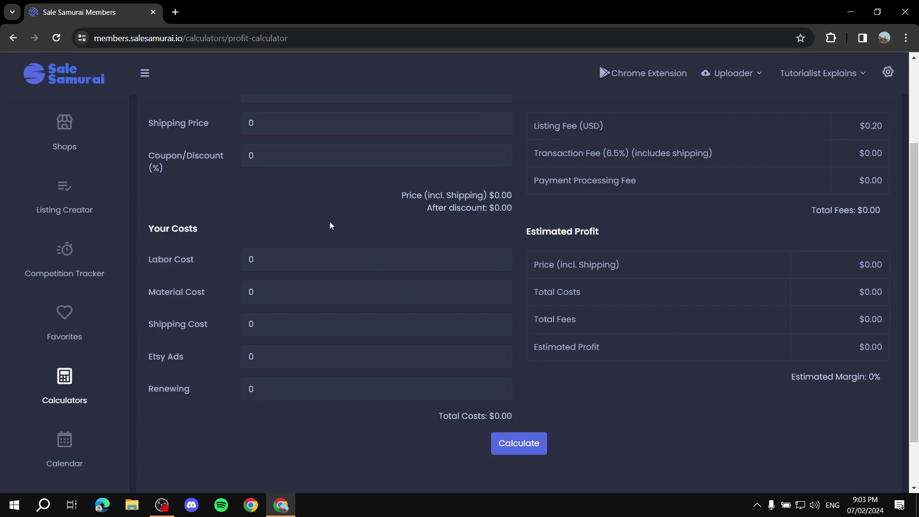
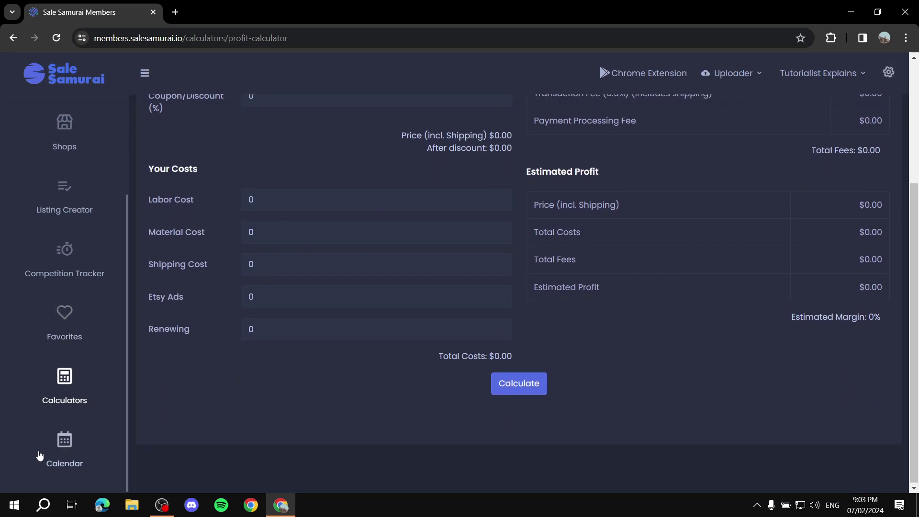
{"action": "scroll", "coordinate": [340, 312], "scroll_direction": "up", "scroll_amount": 4}
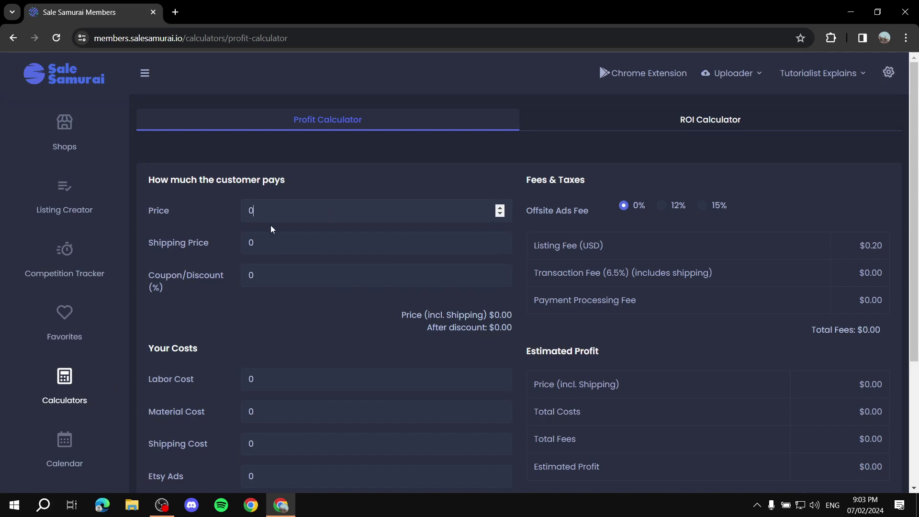
{"action": "scroll", "coordinate": [272, 274], "scroll_direction": "down", "scroll_amount": 1}
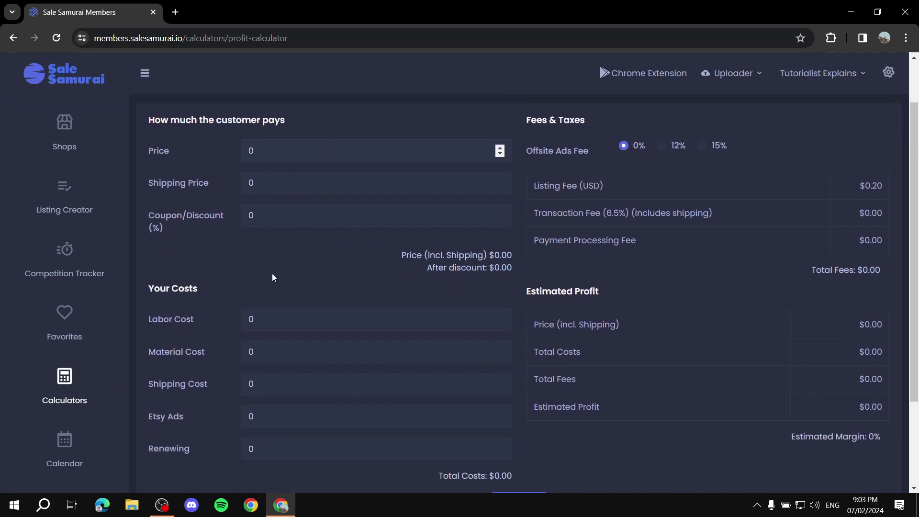
{"action": "scroll", "coordinate": [340, 271], "scroll_direction": "down", "scroll_amount": 1}
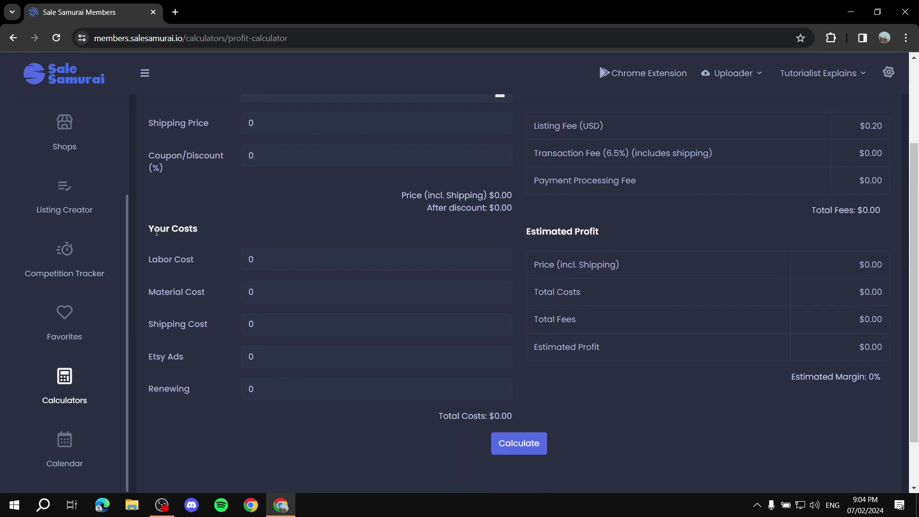
Examine the Your Costs section and its Total Costs line in the Profit Calculator
{"action": "left_click_drag", "start_coordinate": [148, 231], "coordinate": [214, 234]}
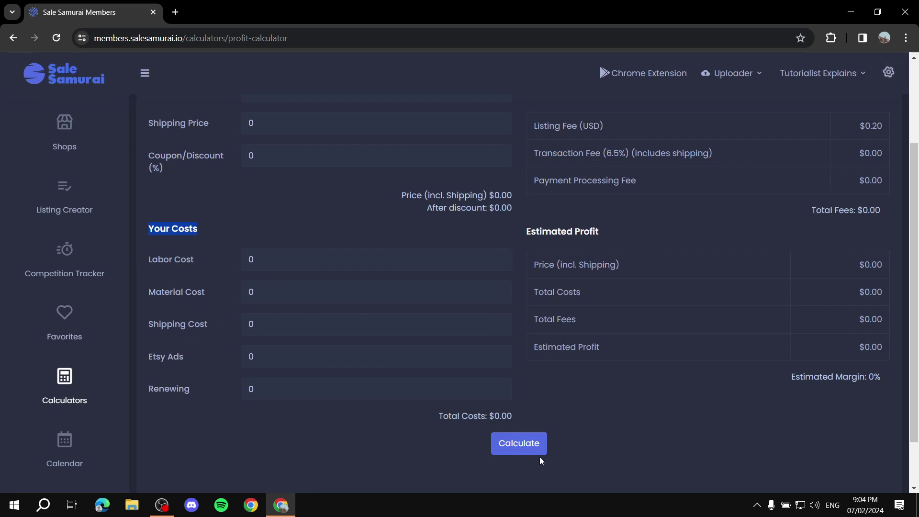
{"action": "left_click_drag", "start_coordinate": [435, 419], "coordinate": [608, 416]}
{"action": "left_click", "coordinate": [538, 421]}
{"action": "left_click_drag", "start_coordinate": [494, 420], "coordinate": [585, 412]}
{"action": "left_click", "coordinate": [586, 412]}
{"action": "scroll", "coordinate": [651, 375], "scroll_direction": "up", "scroll_amount": 3}
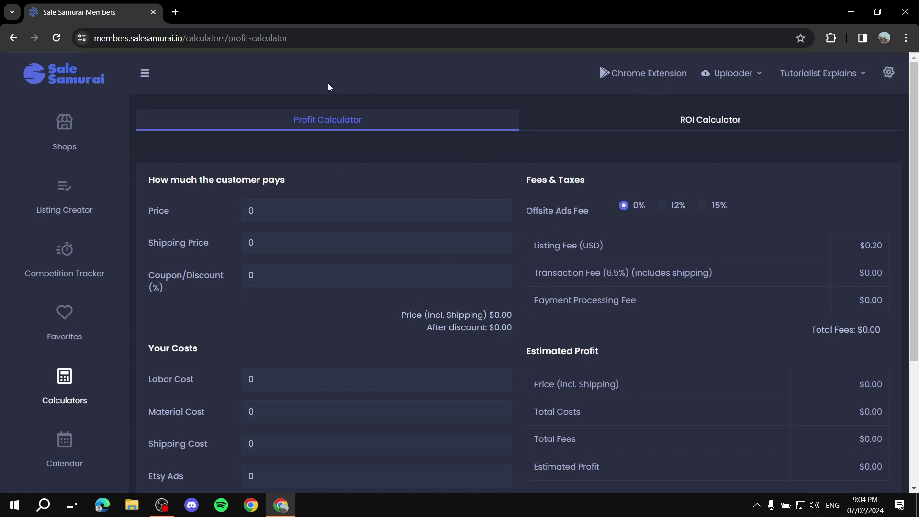
{"action": "scroll", "coordinate": [67, 154], "scroll_direction": "up", "scroll_amount": 3}
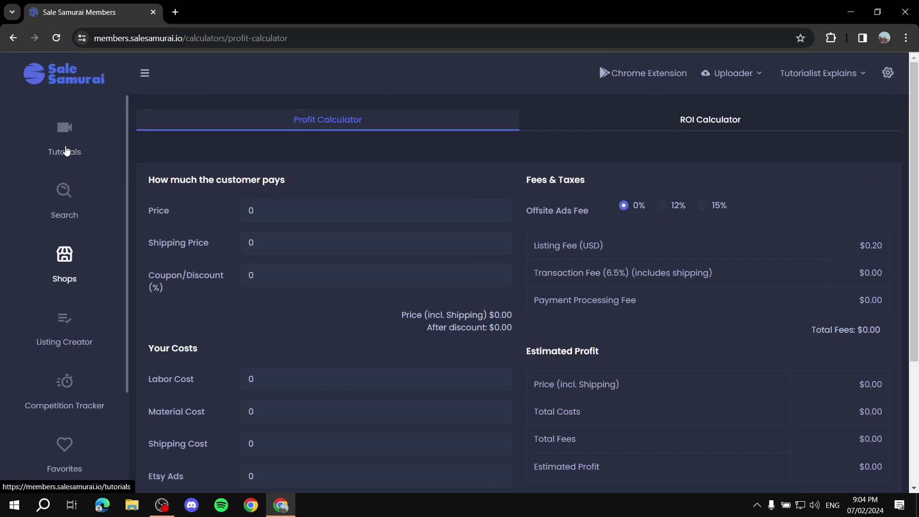
Return to the keyword Search page and add the Sale Samurai - Etsy SEO Keyword Tool extension to Chrome from its web store page
{"action": "left_click", "coordinate": [65, 192]}
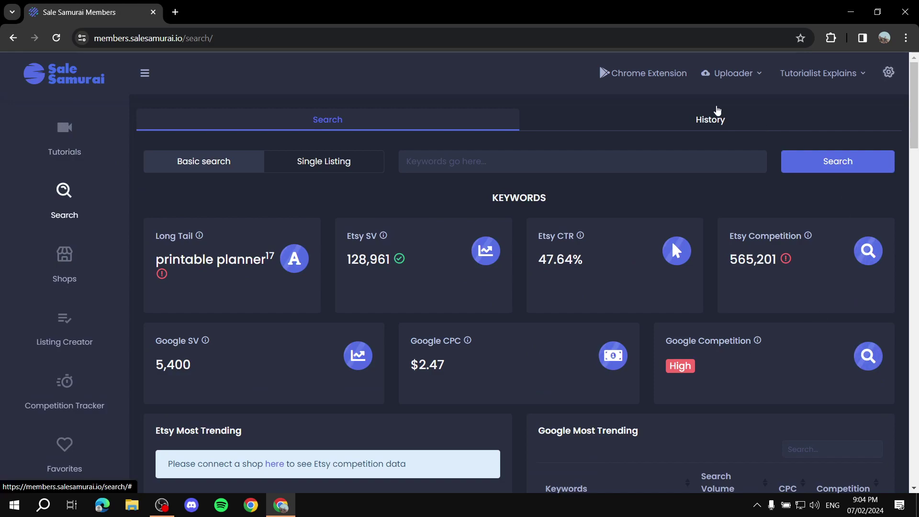
{"action": "left_click", "coordinate": [641, 78]}
{"action": "key", "text": "ctrl+shift+Tab"}
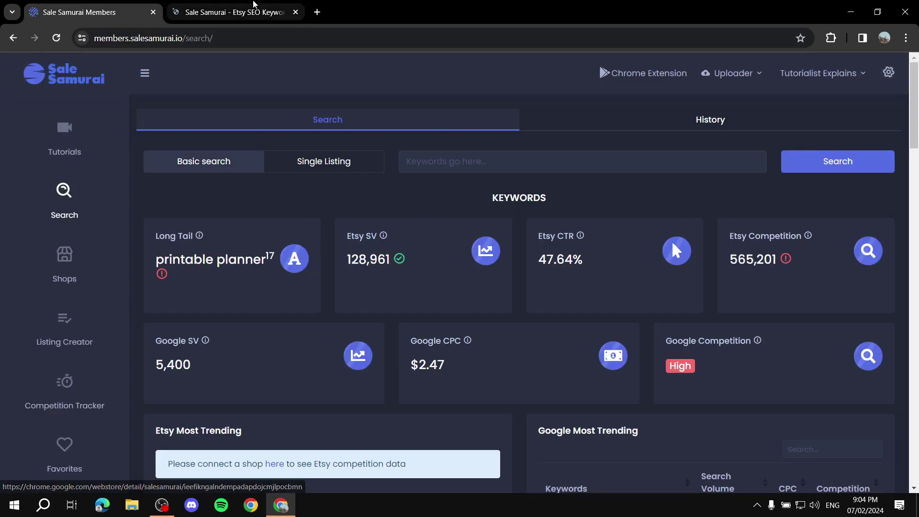
{"action": "key", "text": "ctrl+Tab"}
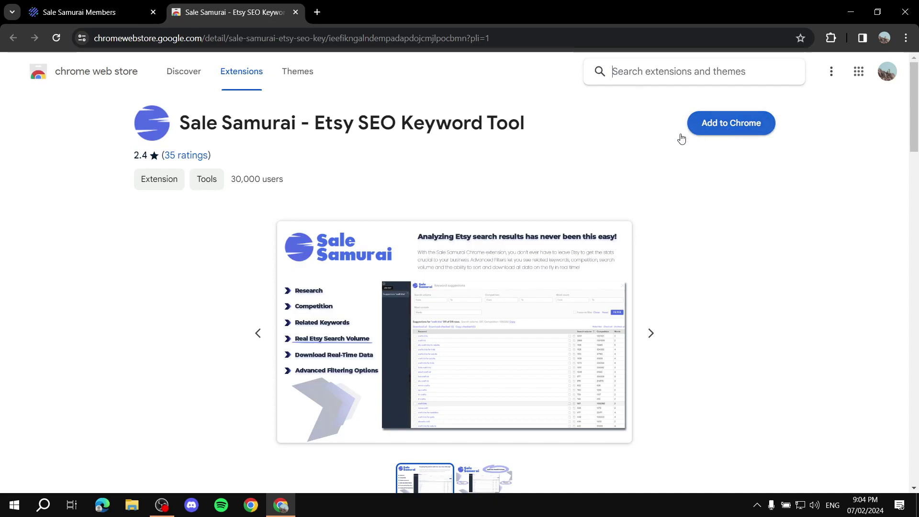
{"action": "left_click", "coordinate": [730, 123]}
{"action": "left_click", "coordinate": [500, 157]}
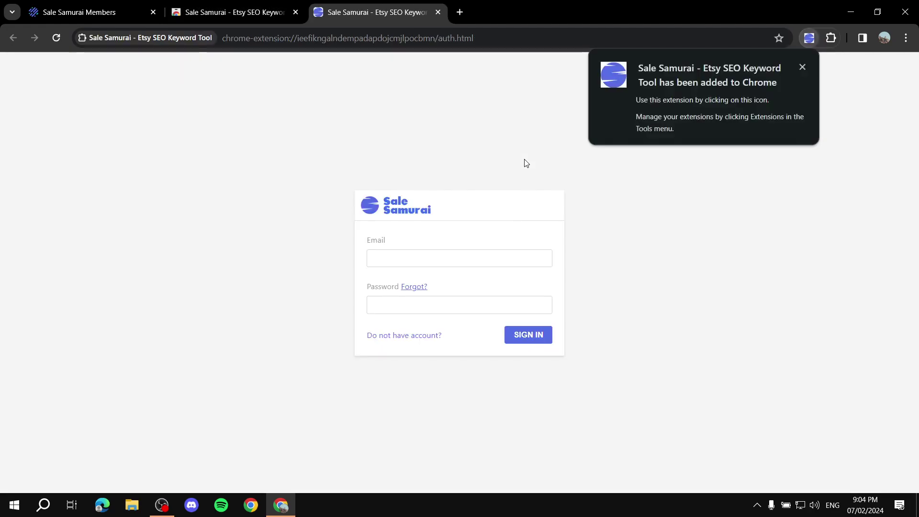
{"action": "left_click", "coordinate": [804, 68]}
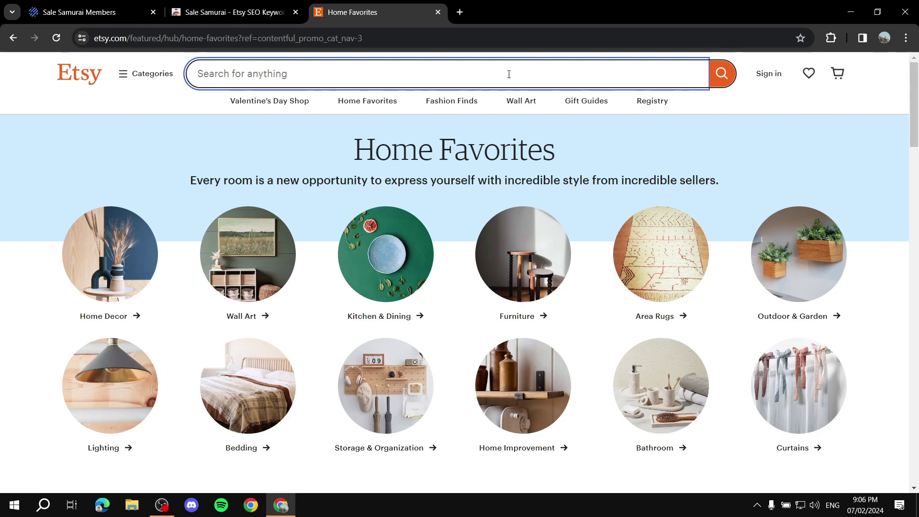
Enter "Printable planner" in Etsy's search and open the extension's additional keyword suggestions for "printable planner"
{"action": "type", "text": "Printable "}
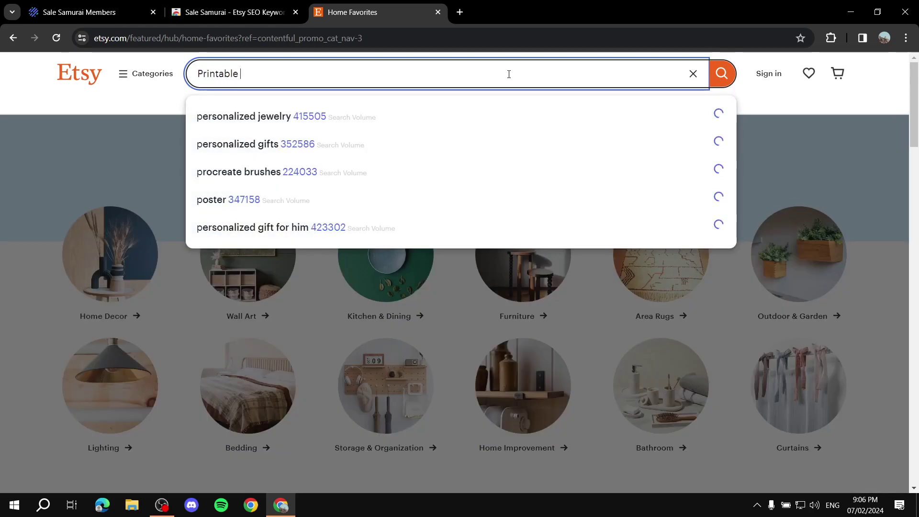
{"action": "type", "text": "planner"}
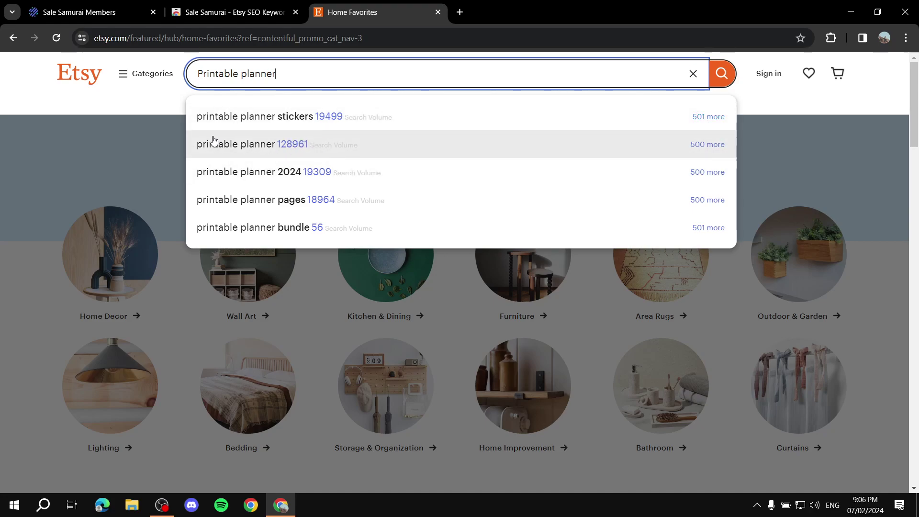
{"action": "left_click", "coordinate": [716, 144]}
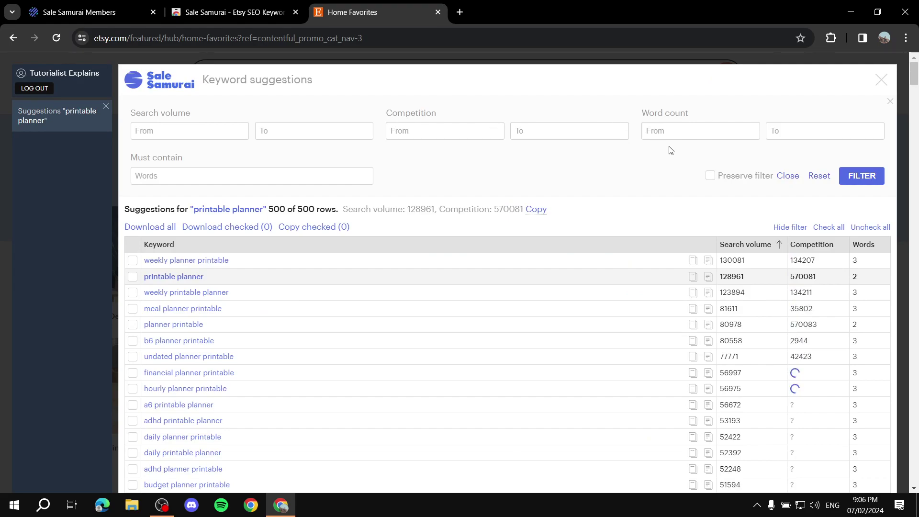
Look through the suggested keywords with their search volume and competition, and compare with the member site's keyword search page
{"action": "scroll", "coordinate": [570, 219], "scroll_direction": "down", "scroll_amount": 4}
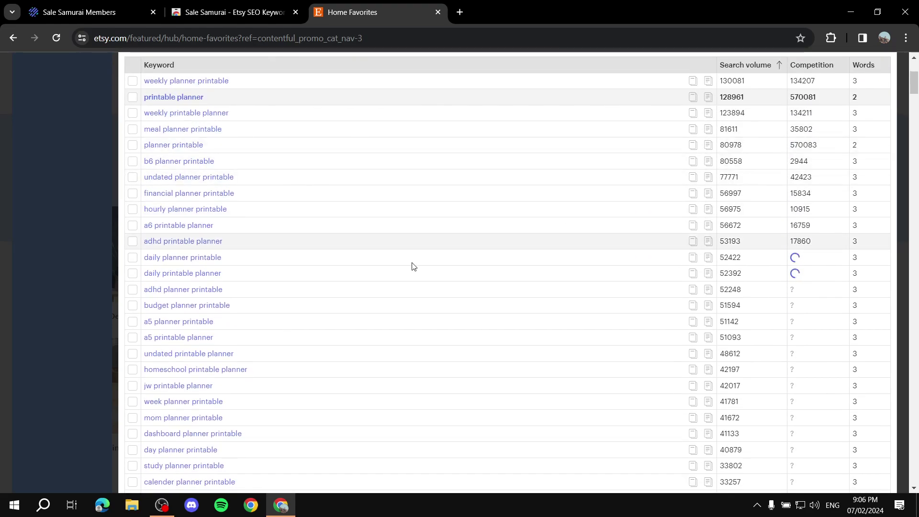
{"action": "scroll", "coordinate": [287, 235], "scroll_direction": "down", "scroll_amount": 5}
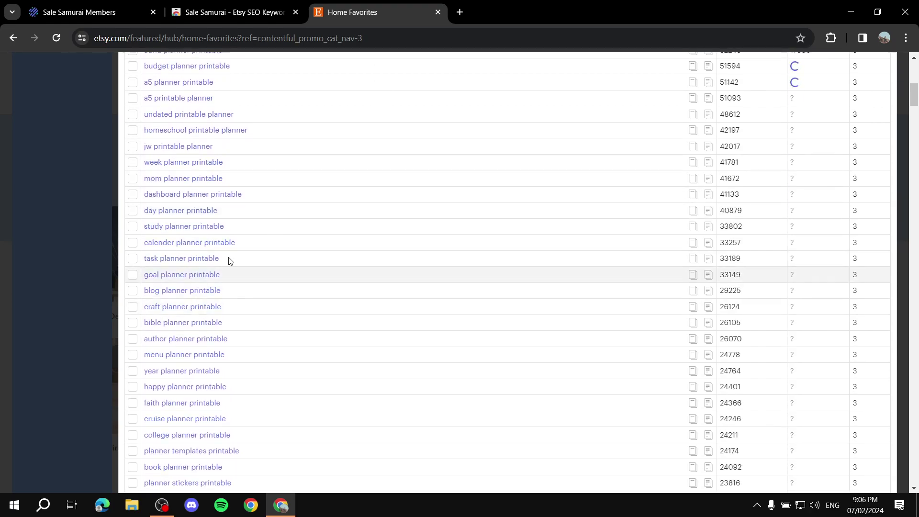
{"action": "scroll", "coordinate": [489, 308], "scroll_direction": "up", "scroll_amount": 9}
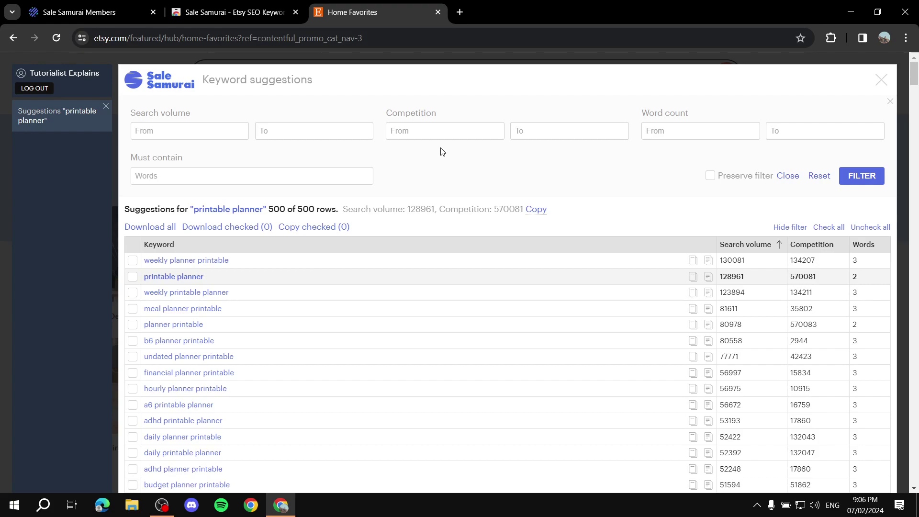
{"action": "key", "text": "ctrl+Tab"}
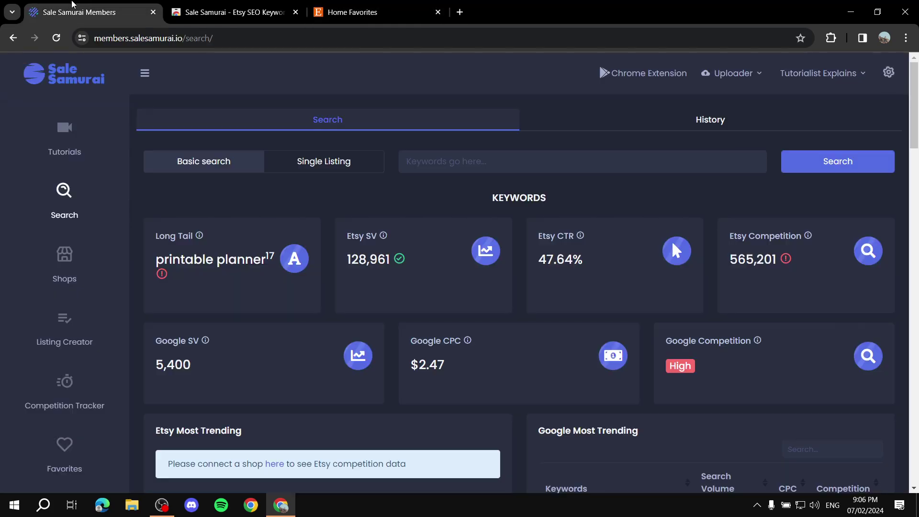
{"action": "left_click", "coordinate": [333, 19]}
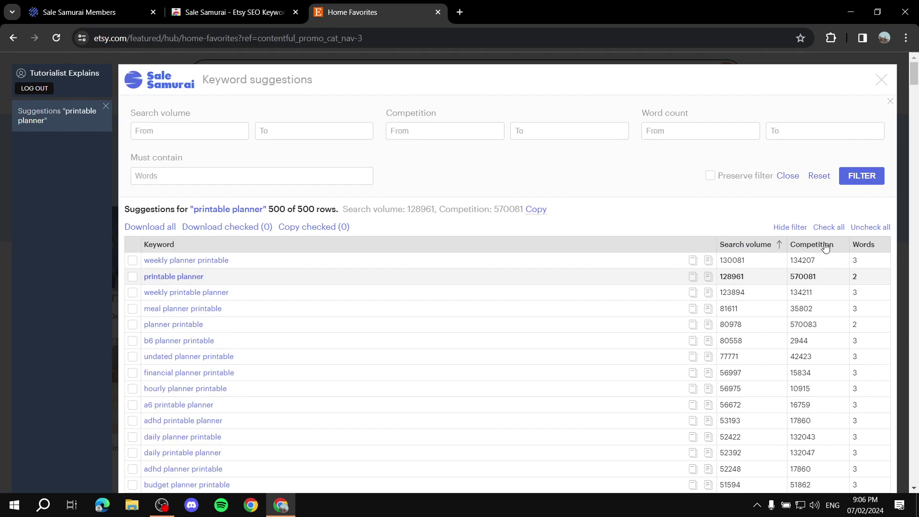
Examine the Search volume, Competition, Word count and Must contain filters of the keyword suggestions
{"action": "left_click", "coordinate": [200, 131]}
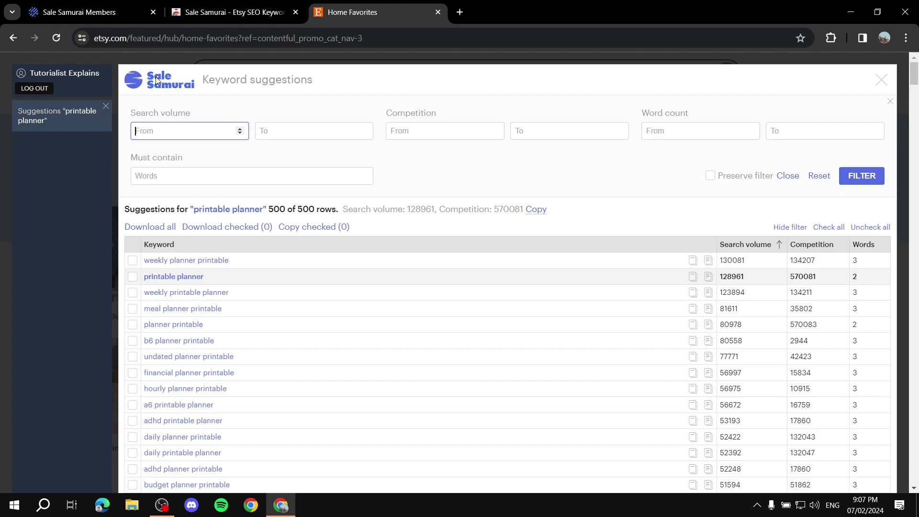
{"action": "left_click", "coordinate": [318, 132]}
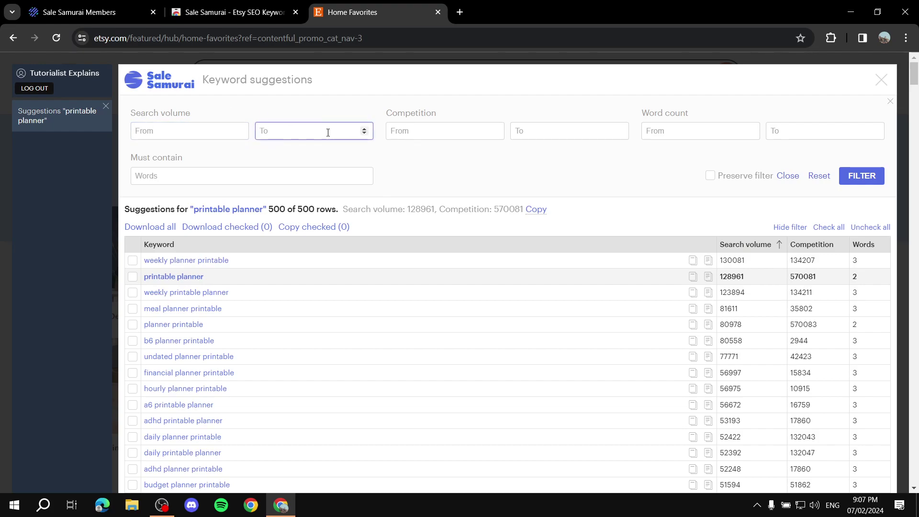
{"action": "left_click_drag", "start_coordinate": [383, 117], "coordinate": [476, 117]}
{"action": "left_click", "coordinate": [476, 118]}
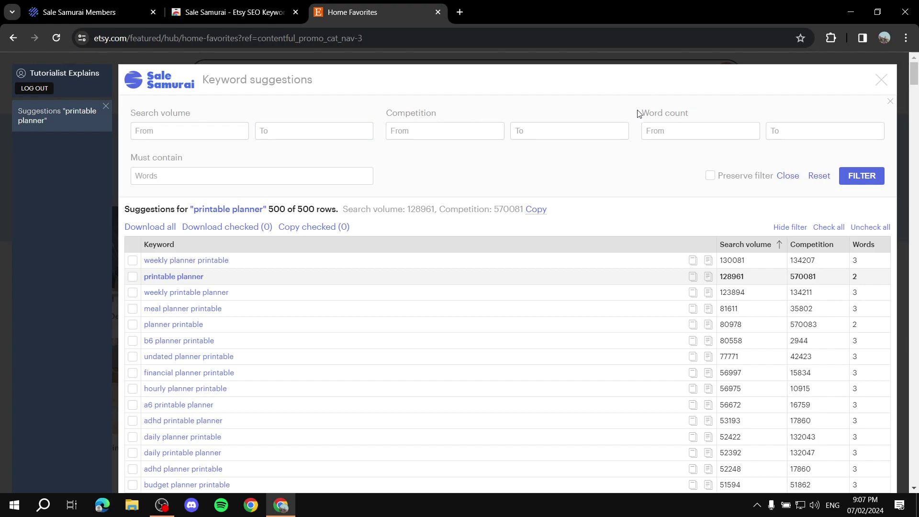
{"action": "left_click_drag", "start_coordinate": [639, 113], "coordinate": [710, 115]}
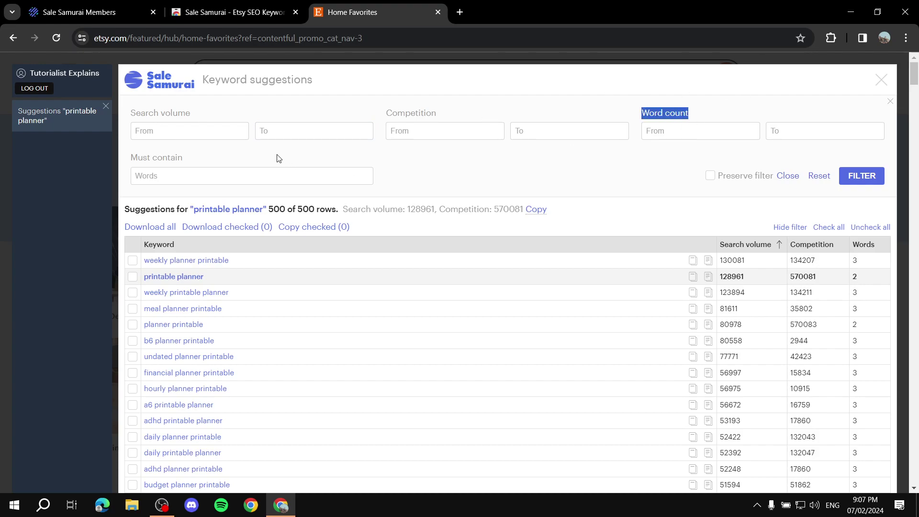
{"action": "left_click_drag", "start_coordinate": [184, 156], "coordinate": [121, 158]}
{"action": "left_click", "coordinate": [234, 155]}
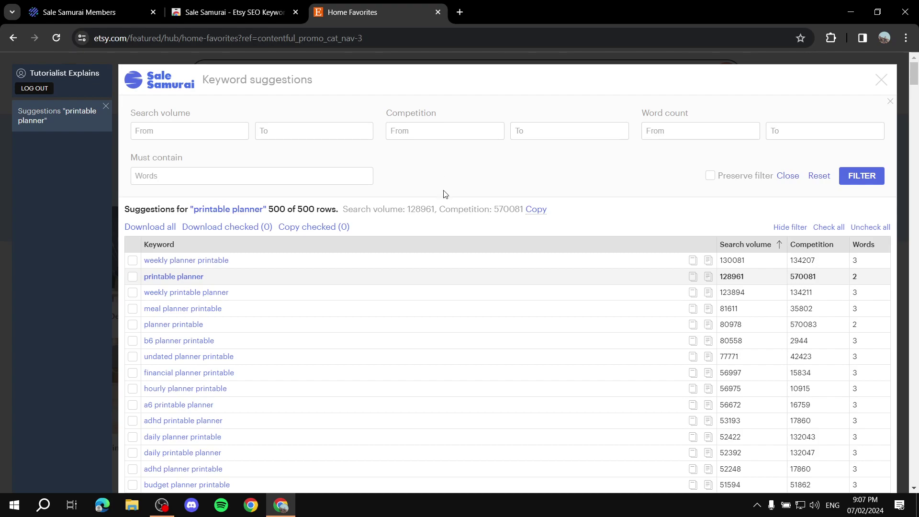
Check the competition of the motivation, christian and spiritual planner printable keywords further down the suggestions
{"action": "scroll", "coordinate": [293, 205], "scroll_direction": "down", "scroll_amount": 6}
{"action": "scroll", "coordinate": [380, 245], "scroll_direction": "down", "scroll_amount": 5}
{"action": "scroll", "coordinate": [379, 245], "scroll_direction": "down", "scroll_amount": 6}
{"action": "scroll", "coordinate": [396, 374], "scroll_direction": "down", "scroll_amount": 6}
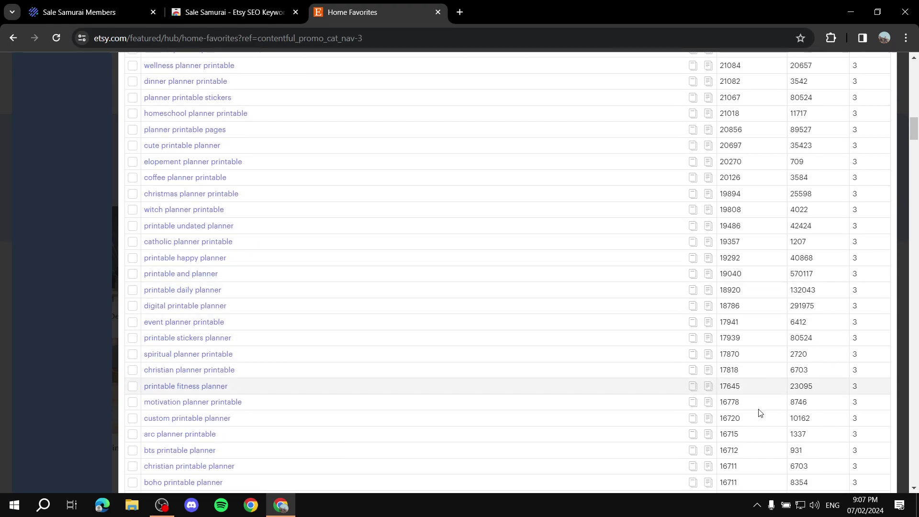
{"action": "double_click", "coordinate": [797, 402]}
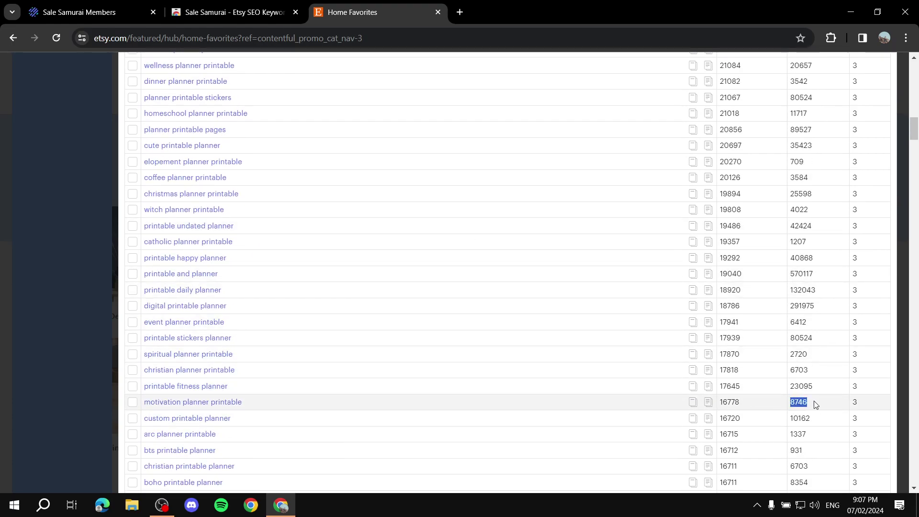
{"action": "double_click", "coordinate": [817, 370]}
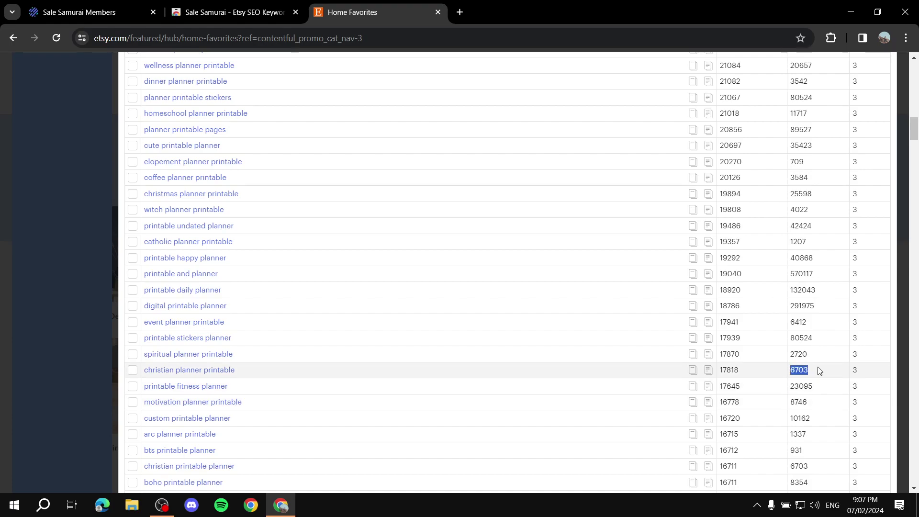
{"action": "double_click", "coordinate": [813, 356]}
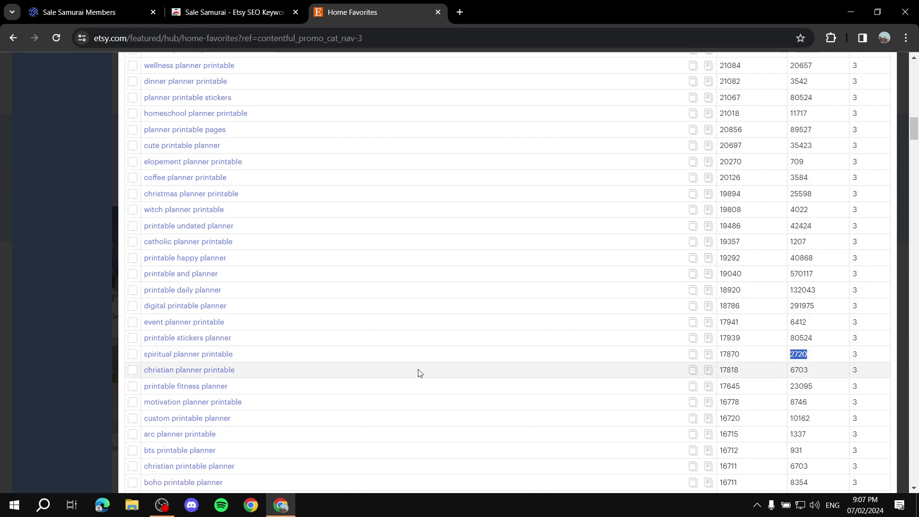
Review the search volume and competition of further printable planner suggestions, from spiritual planner printable down past beauty planner printable
{"action": "scroll", "coordinate": [669, 355], "scroll_direction": "down", "scroll_amount": 3}
{"action": "scroll", "coordinate": [814, 316], "scroll_direction": "down", "scroll_amount": 2}
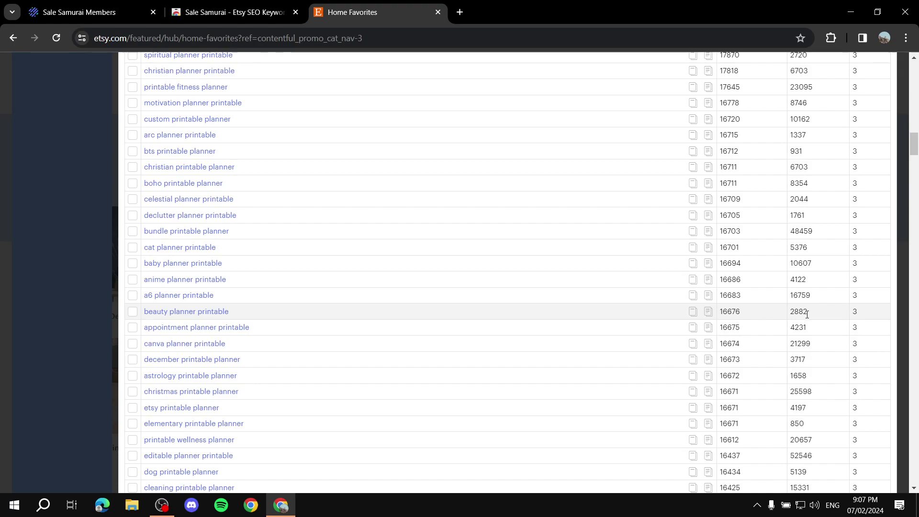
{"action": "scroll", "coordinate": [807, 315], "scroll_direction": "up", "scroll_amount": 15}
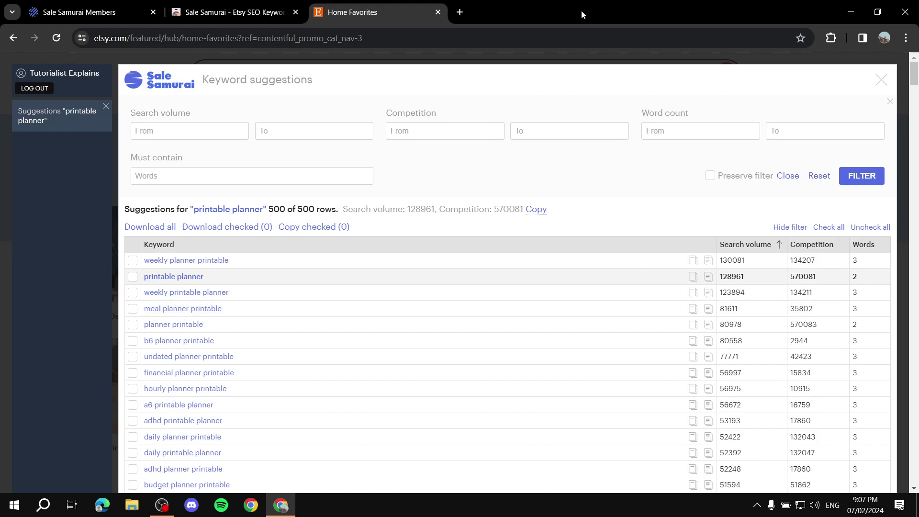
Return to the Sale Samurai members site and open its Tutorials page
{"action": "left_click", "coordinate": [91, 12]}
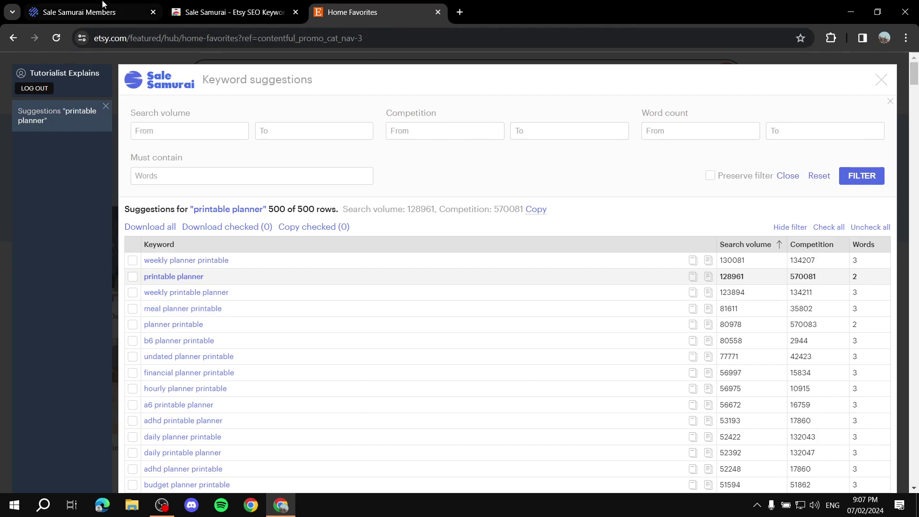
{"action": "scroll", "coordinate": [88, 349], "scroll_direction": "down", "scroll_amount": 3}
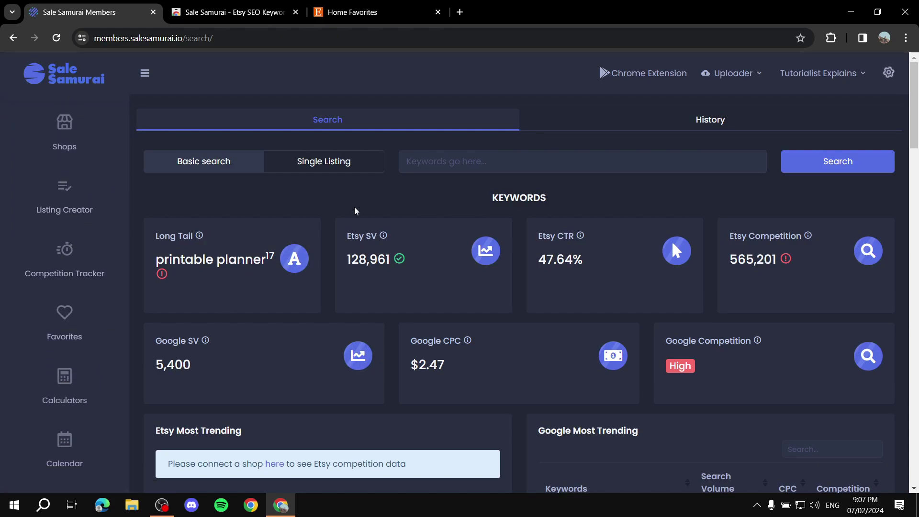
{"action": "scroll", "coordinate": [44, 291], "scroll_direction": "up", "scroll_amount": 1}
{"action": "scroll", "coordinate": [44, 291], "scroll_direction": "up", "scroll_amount": 3}
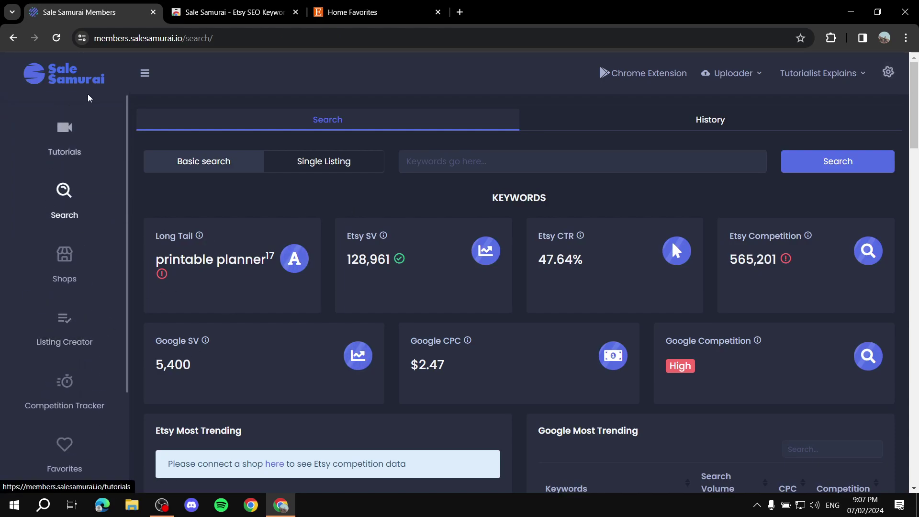
{"action": "left_click", "coordinate": [65, 138]}
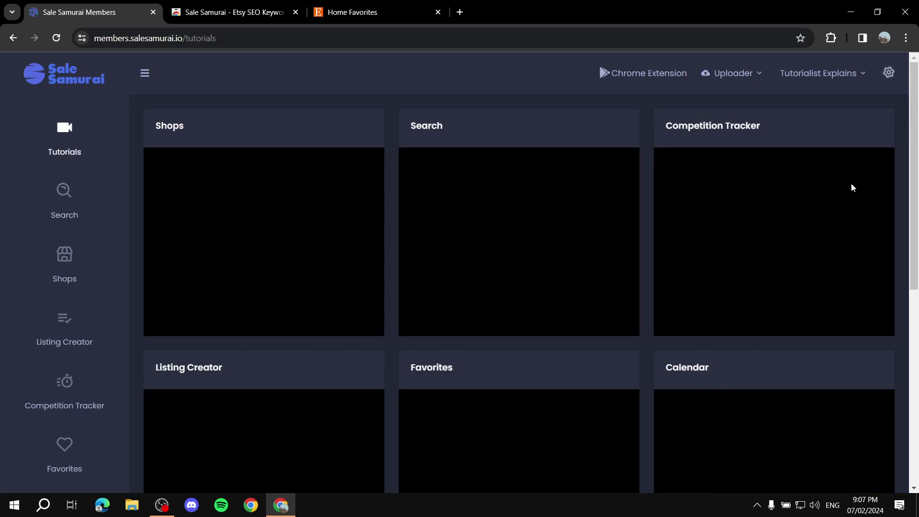
Look through the tutorial videos for Shops, Search, Competition Tracker, Listing Creator, Favorites, Calendar, Chrome Extension and Uploader
{"action": "scroll", "coordinate": [713, 314], "scroll_direction": "down", "scroll_amount": 2}
{"action": "scroll", "coordinate": [448, 284], "scroll_direction": "down", "scroll_amount": 6}
{"action": "scroll", "coordinate": [599, 314], "scroll_direction": "up", "scroll_amount": 8}
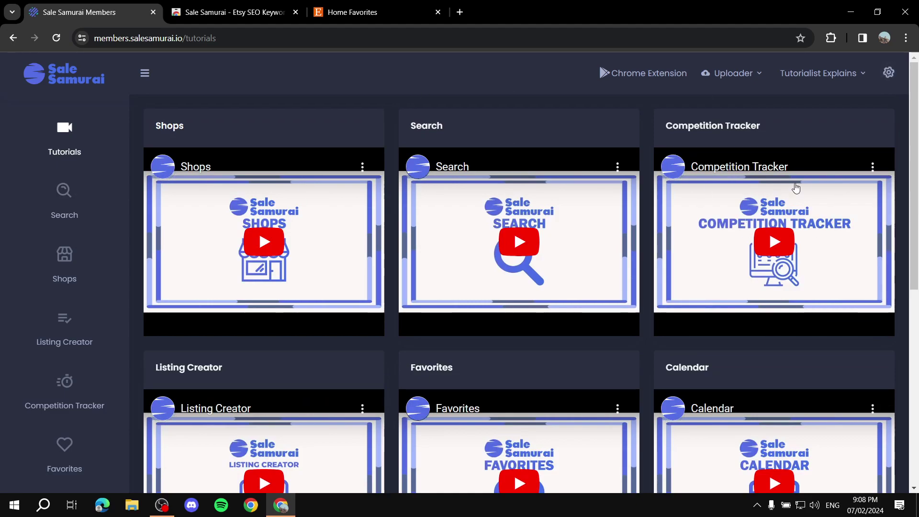
{"action": "scroll", "coordinate": [770, 220], "scroll_direction": "down", "scroll_amount": 7}
{"action": "scroll", "coordinate": [822, 248], "scroll_direction": "up", "scroll_amount": 5}
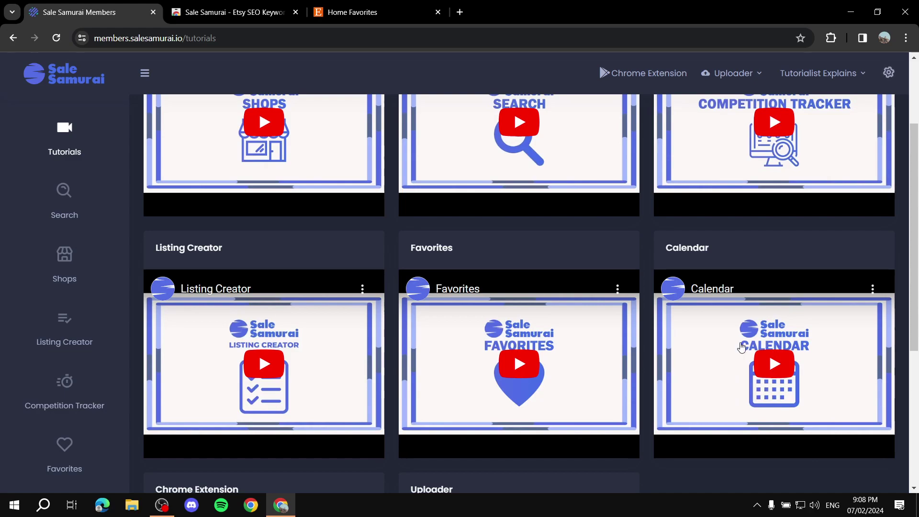
{"action": "scroll", "coordinate": [728, 341], "scroll_direction": "up", "scroll_amount": 2}
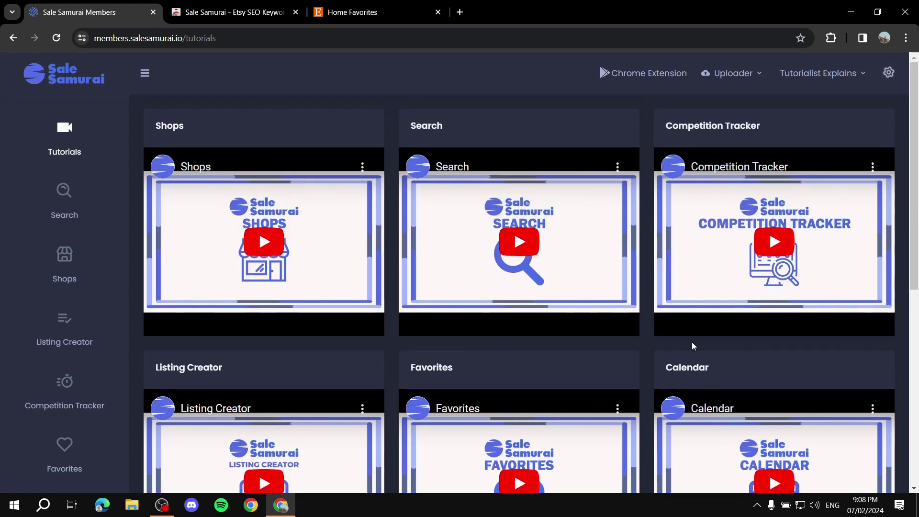